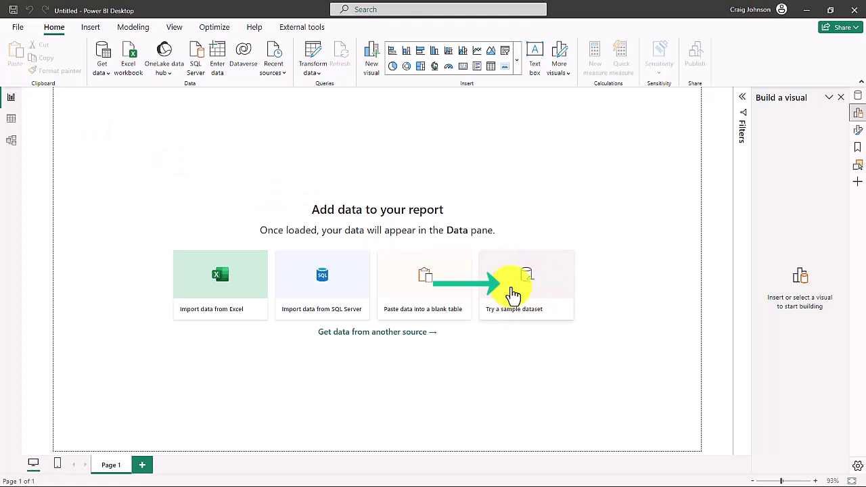
# Load the sample dataset's financials table from Financial Sample.xlsx and open it for transformation in Power Query Editor
pyautogui.click(513, 295)
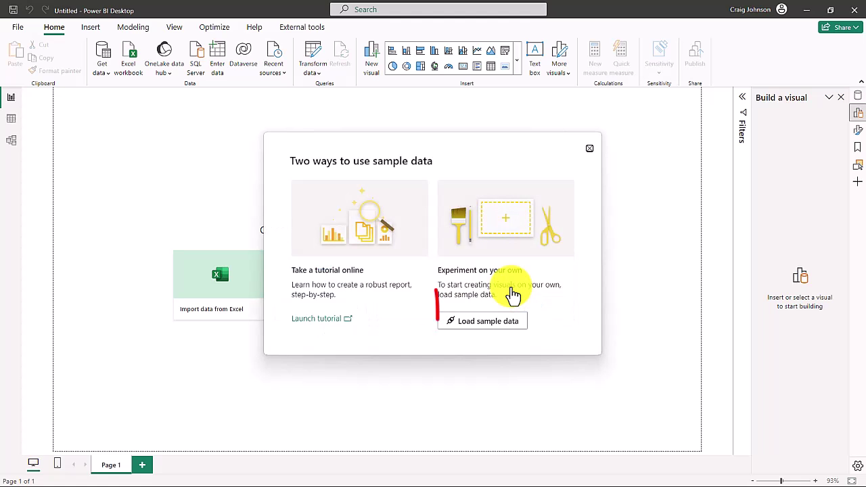
pyautogui.click(482, 325)
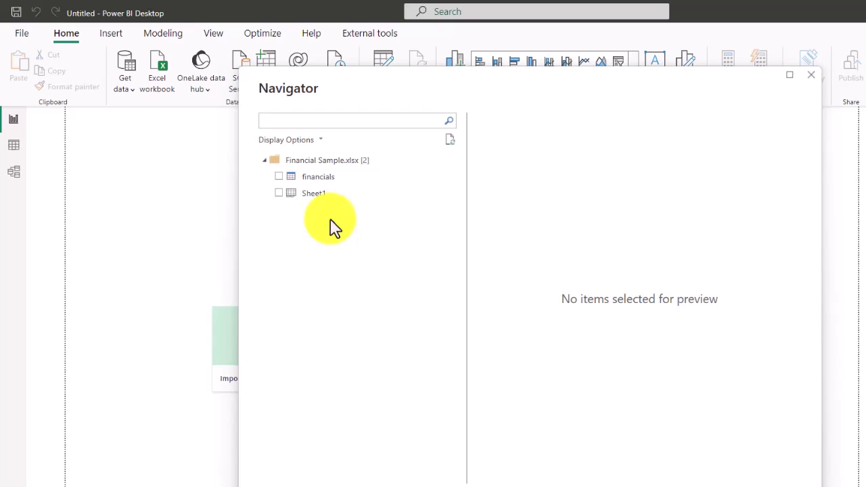
pyautogui.click(279, 177)
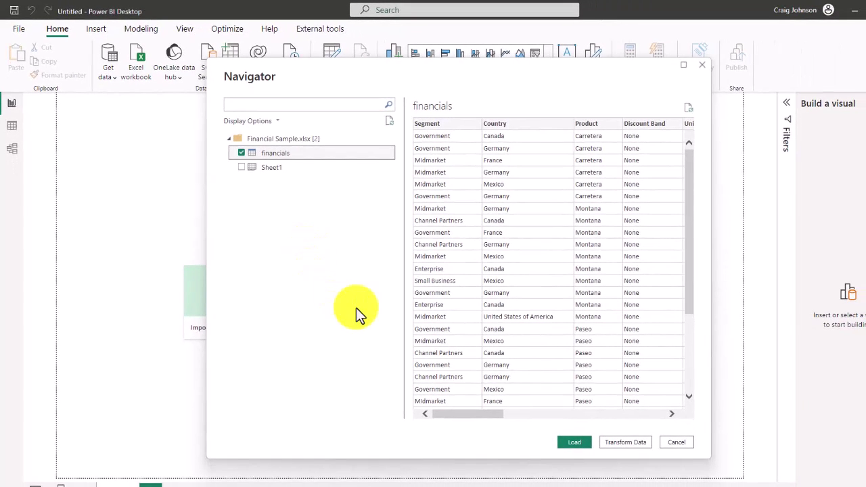
pyautogui.click(629, 442)
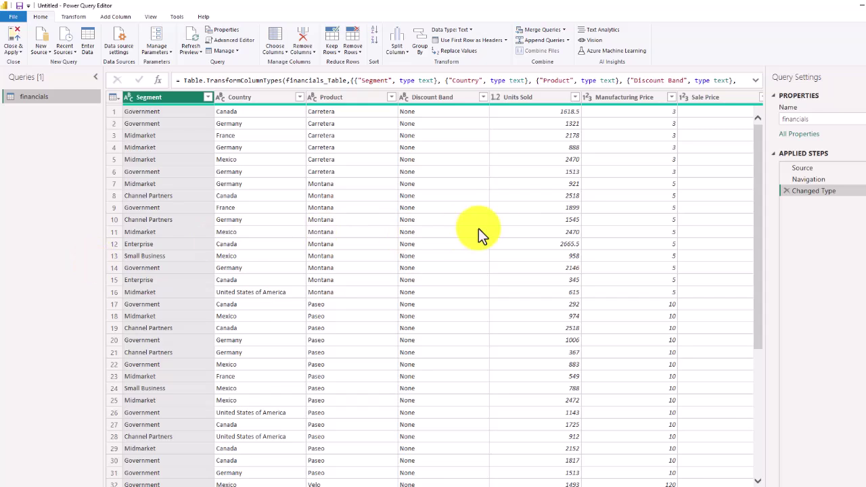
# Change the Units Sold column's data type to Whole Number, replacing the existing type conversion
pyautogui.click(537, 95)
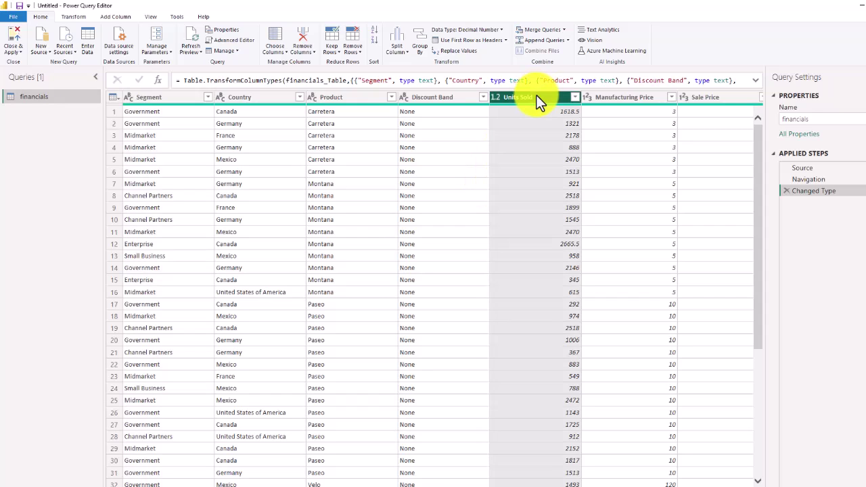
pyautogui.click(494, 97)
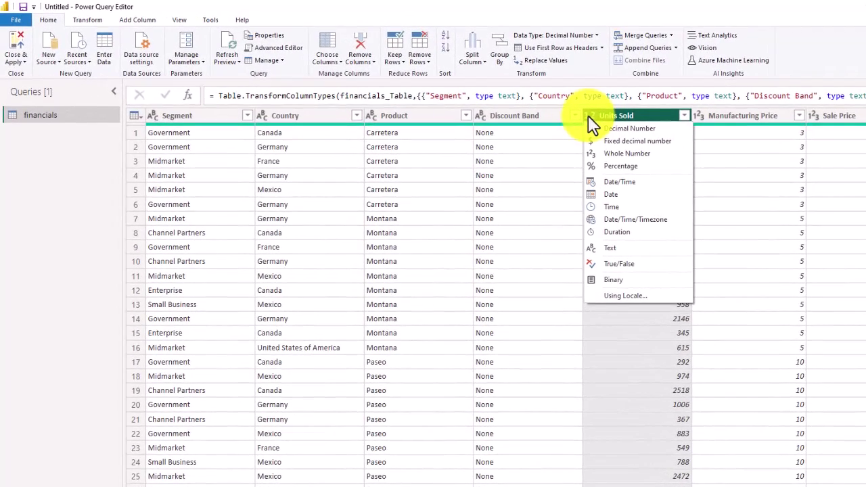
pyautogui.click(613, 156)
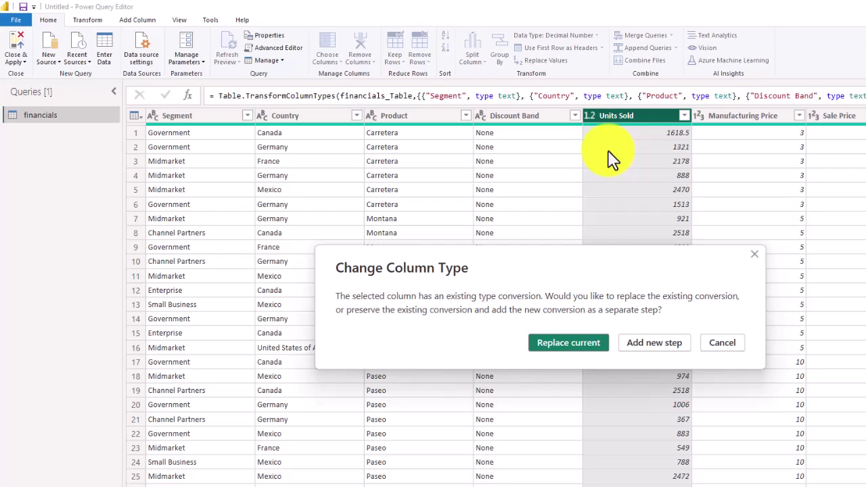
pyautogui.click(572, 345)
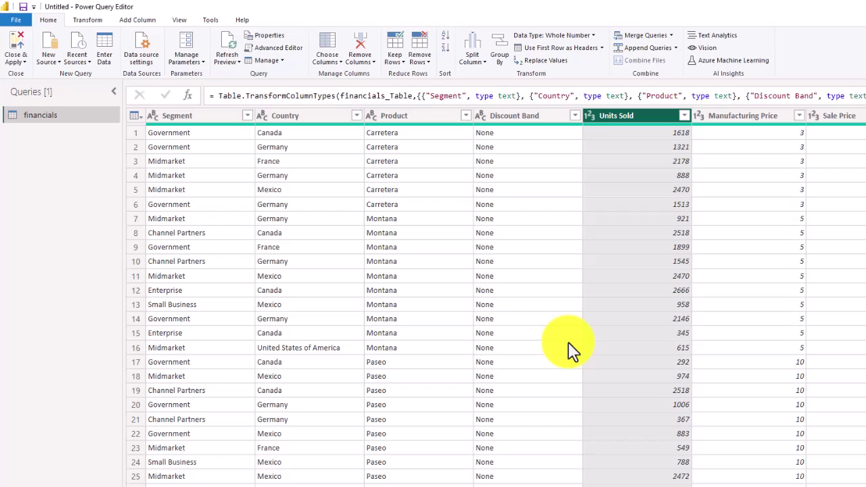
# Format the text in the Segment column as UPPERCASE
pyautogui.click(184, 121)
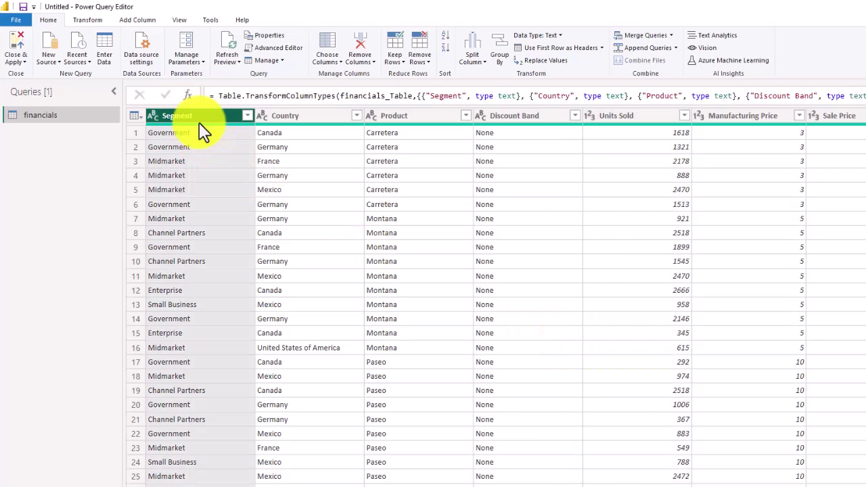
pyautogui.click(87, 20)
pyautogui.click(380, 59)
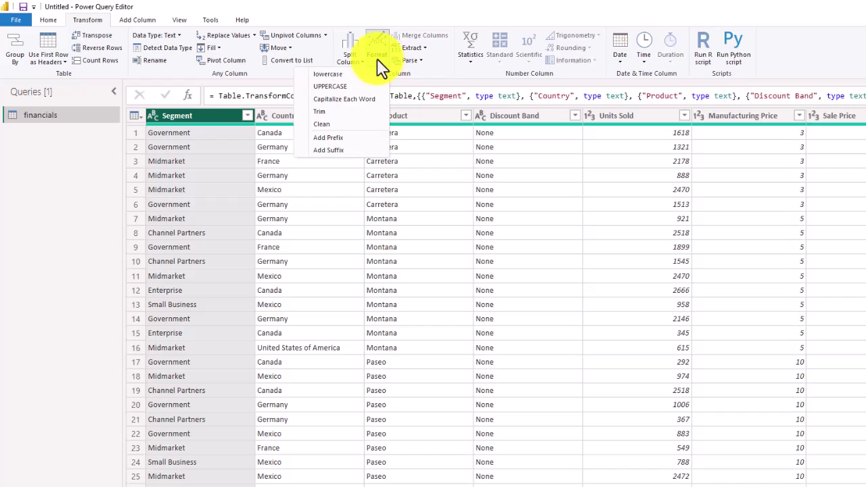
pyautogui.click(327, 87)
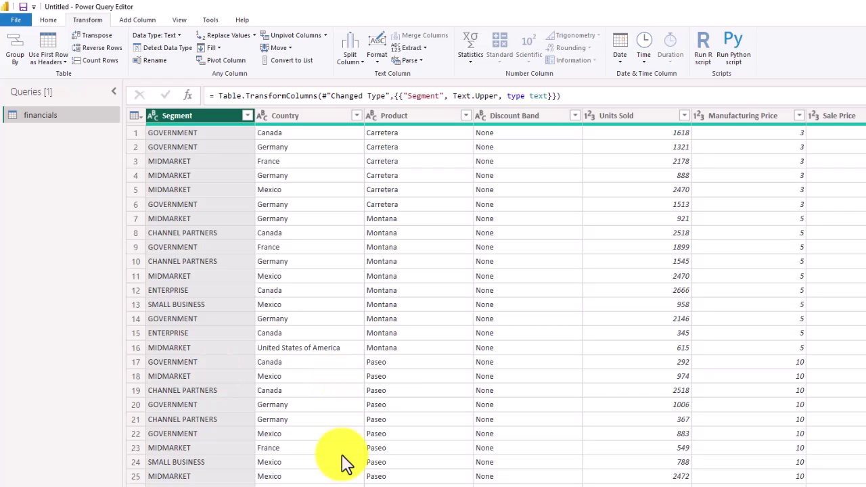
# Rename the Month Name column to Month
pyautogui.hscroll(10, 506, 298)
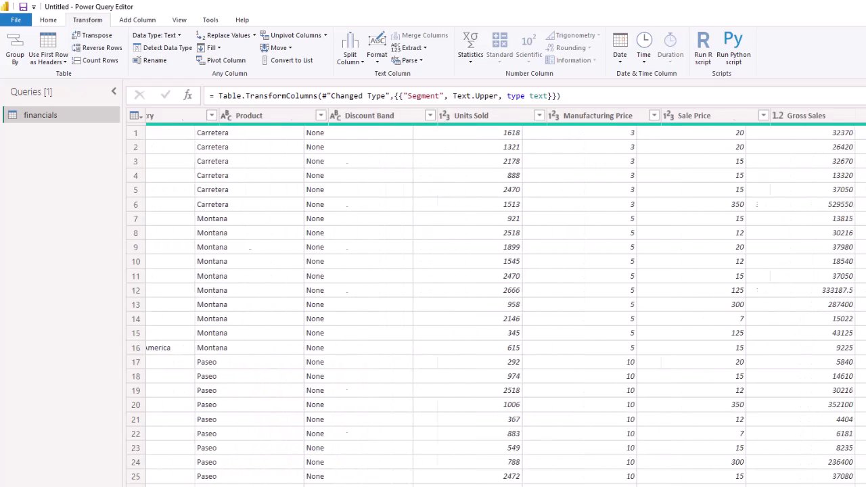
pyautogui.hscroll(5, 506, 297)
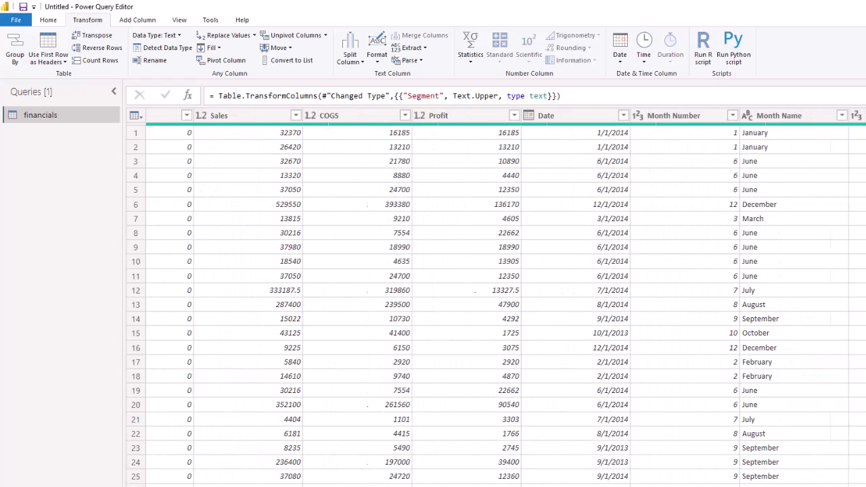
pyautogui.click(717, 122)
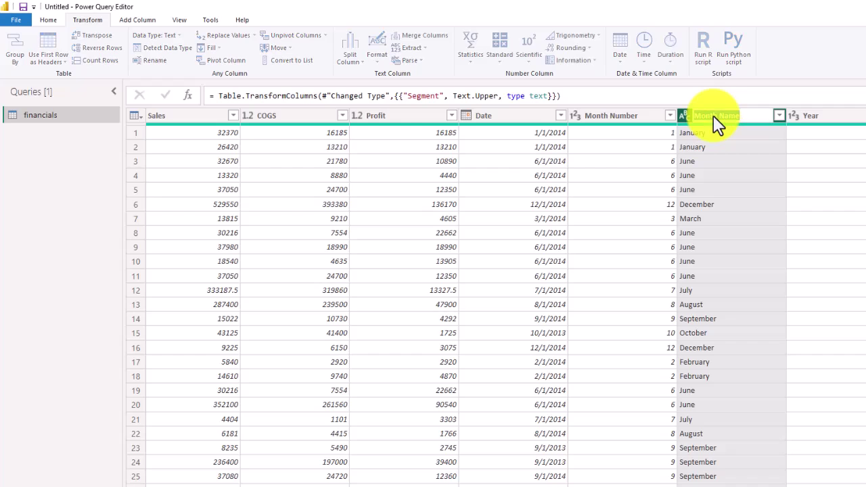
pyautogui.write('Month')
pyautogui.press('Return')
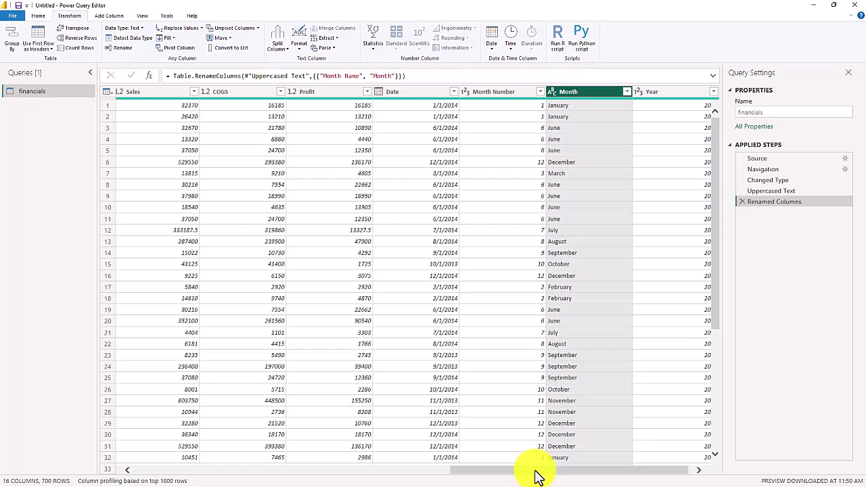
pyautogui.moveTo(534, 476); pyautogui.dragTo(191, 476)
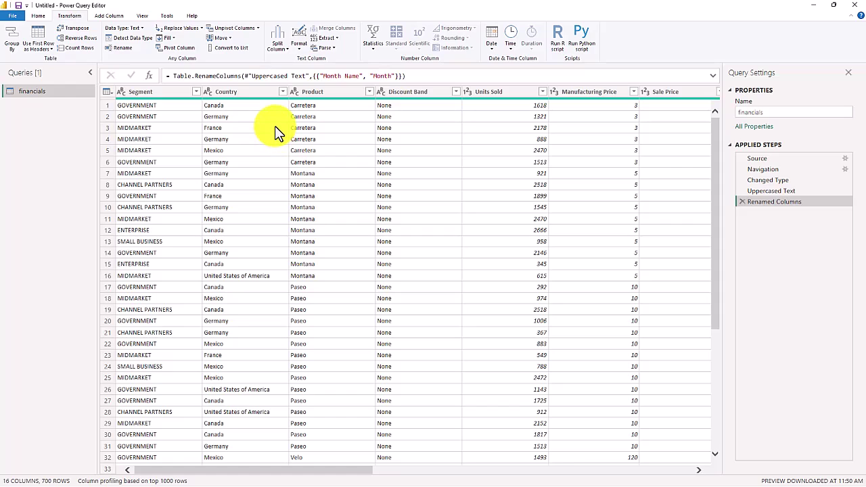
pyautogui.click(281, 93)
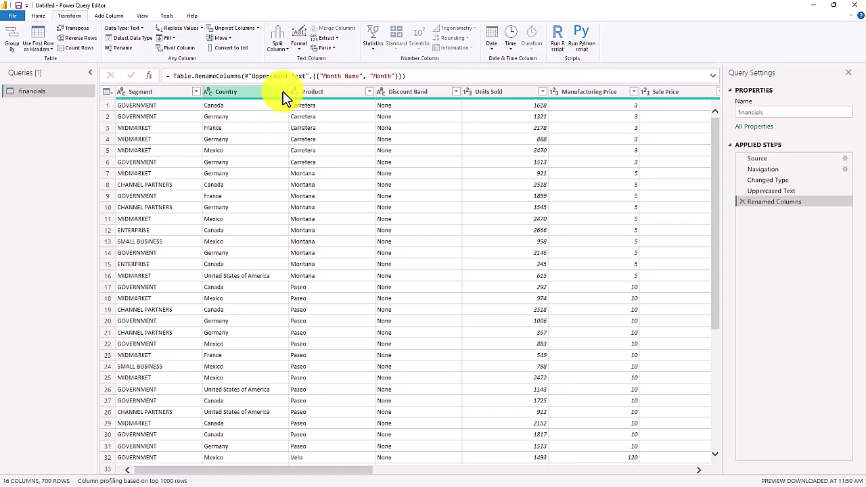
pyautogui.click(283, 92)
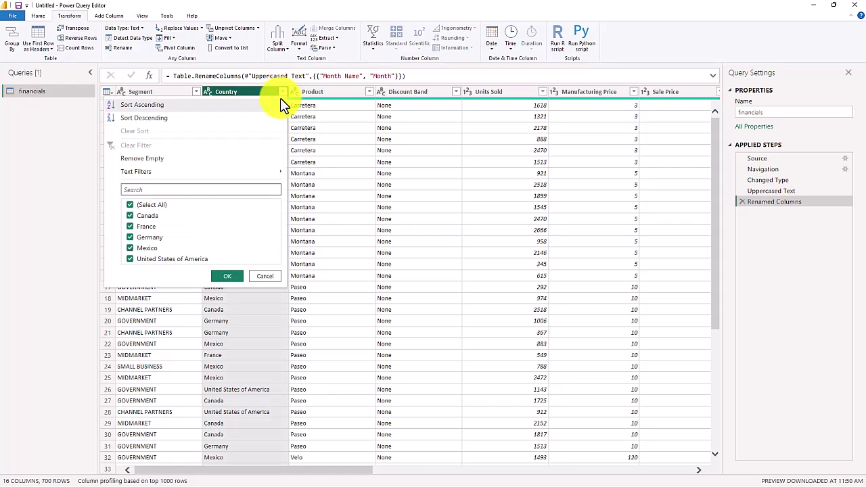
pyautogui.click(266, 277)
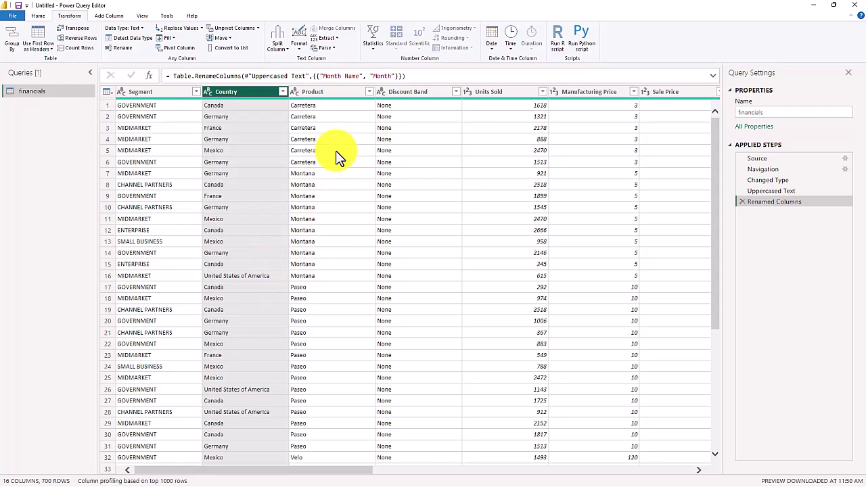
# Filter the Product column to exclude the Montana rows
pyautogui.click(370, 94)
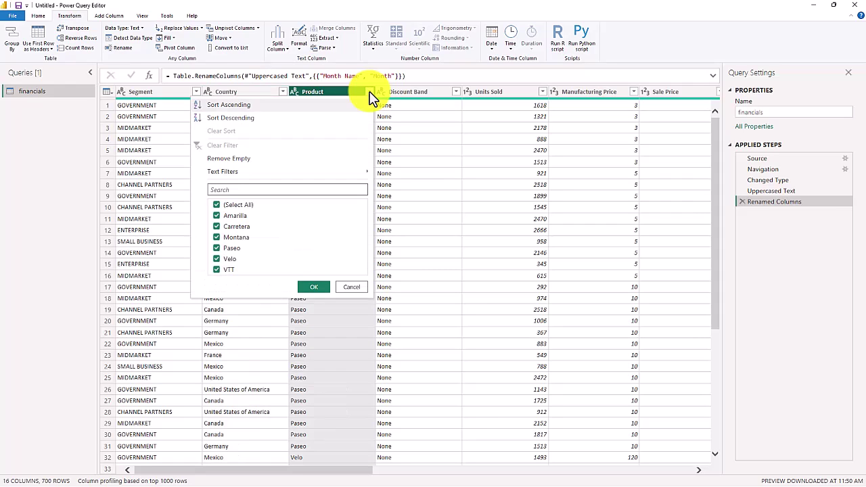
pyautogui.click(217, 239)
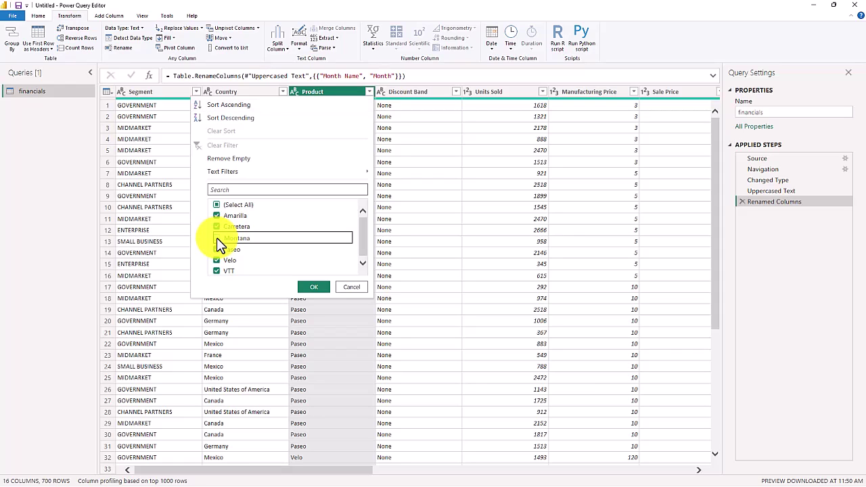
pyautogui.click(315, 287)
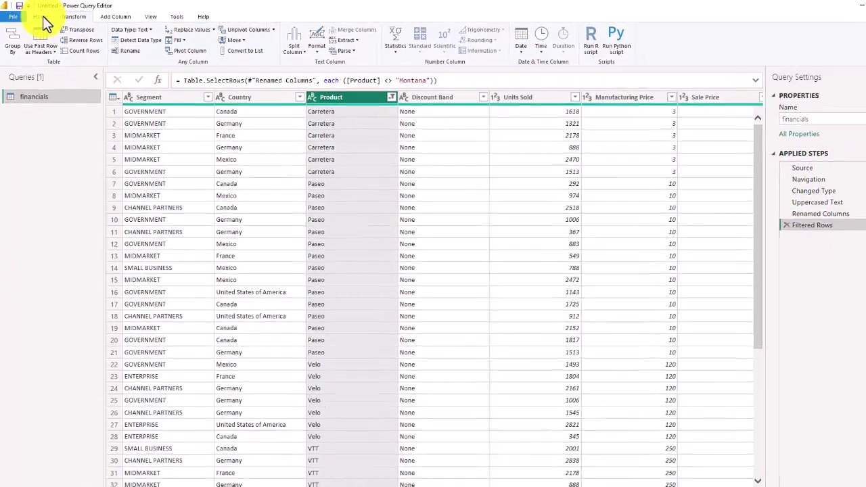
# Close Power Query Editor with the changes applied and expand the financials table's field list in the report
pyautogui.click(37, 15)
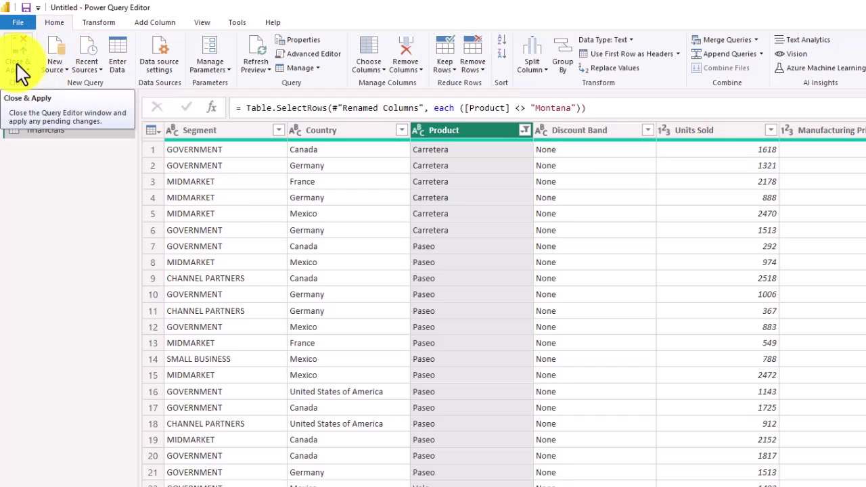
pyautogui.click(21, 72)
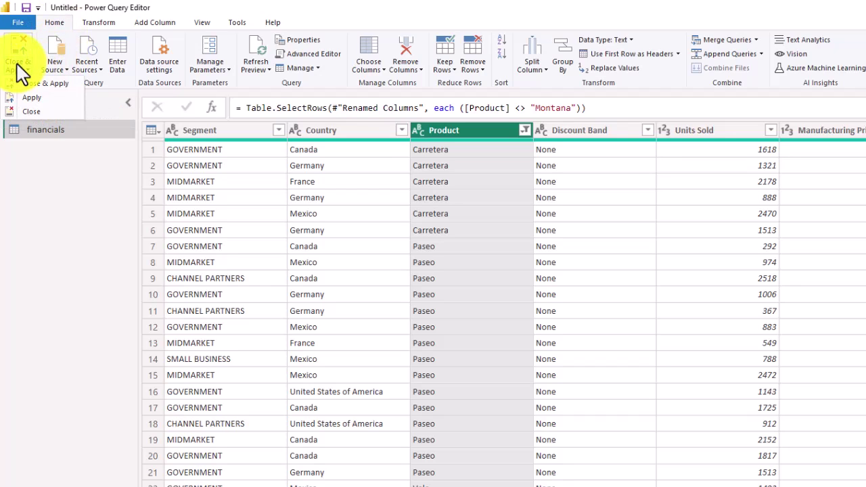
pyautogui.click(39, 82)
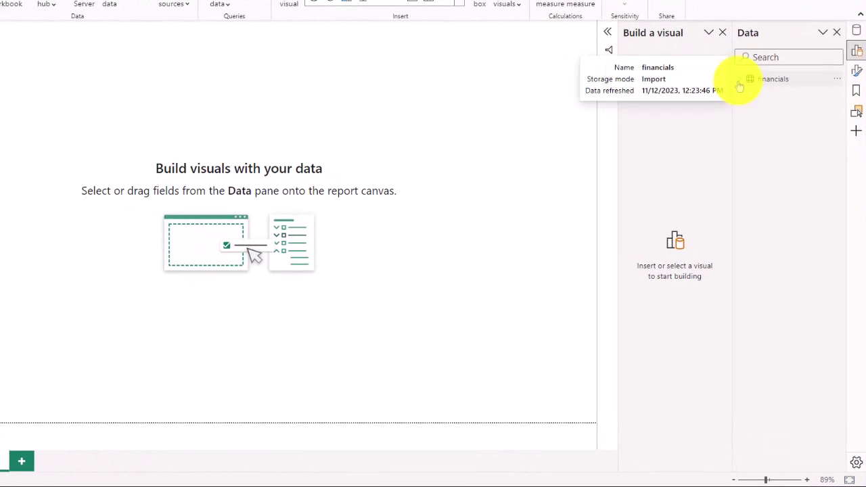
pyautogui.click(740, 81)
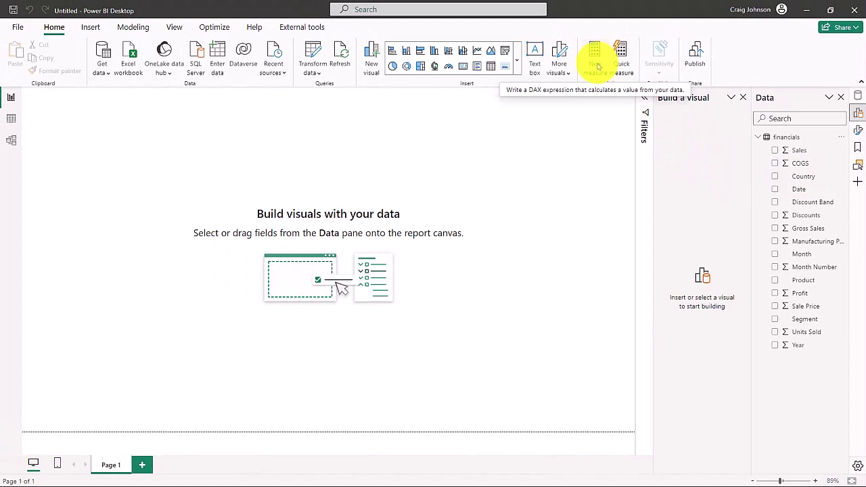
# Create a new measure named Total Units Sold and start a second line for its formula
pyautogui.click(595, 65)
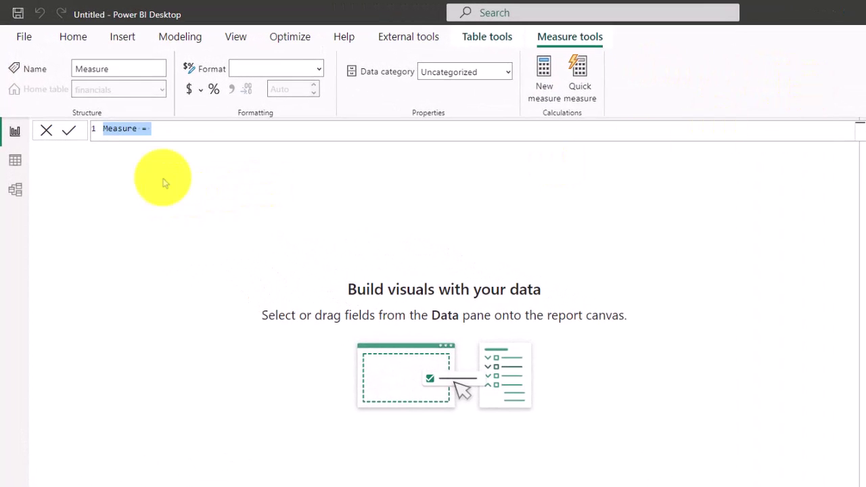
pyautogui.write('Tota')
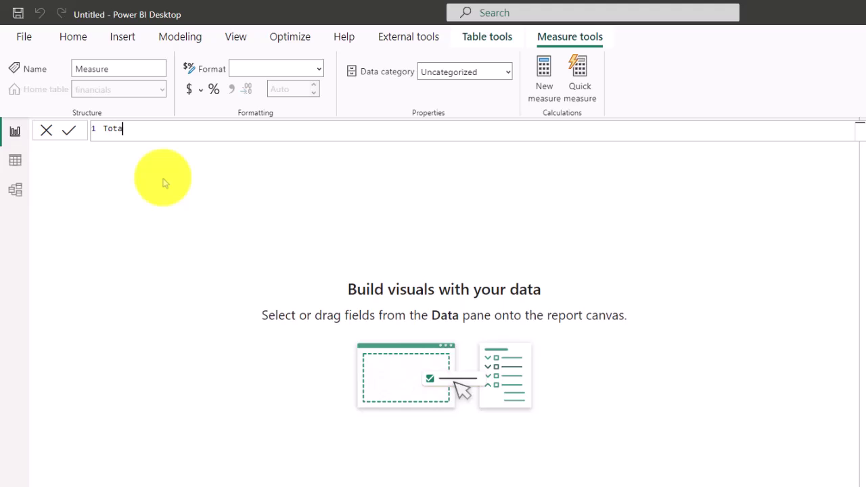
pyautogui.write('l Units Sold =')
pyautogui.hotkey('shift', 'Return')
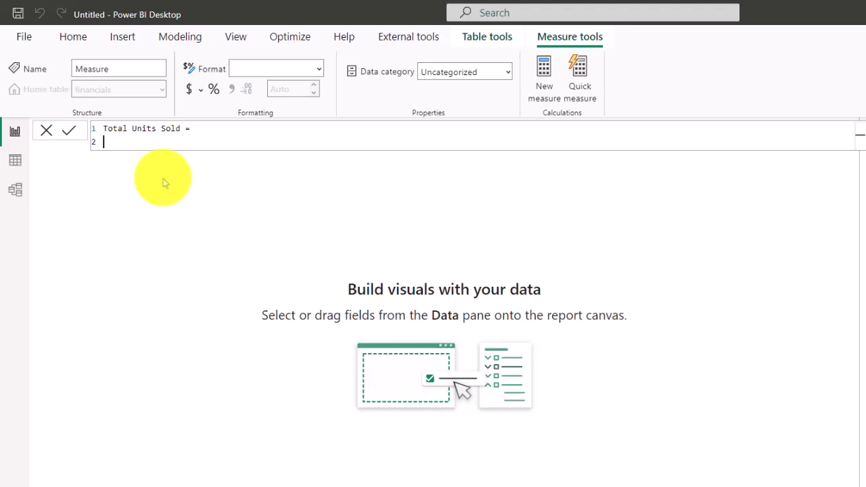
# Complete the Total Units Sold formula as SUM(financials[Units Sold]), commit the measure, and leave the formula bar collapsed to a single line
pyautogui.write('sum')
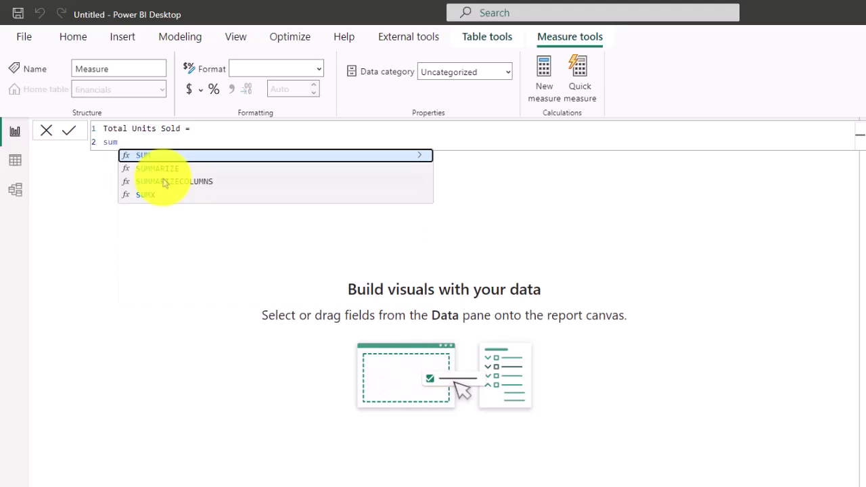
pyautogui.press('Tab')
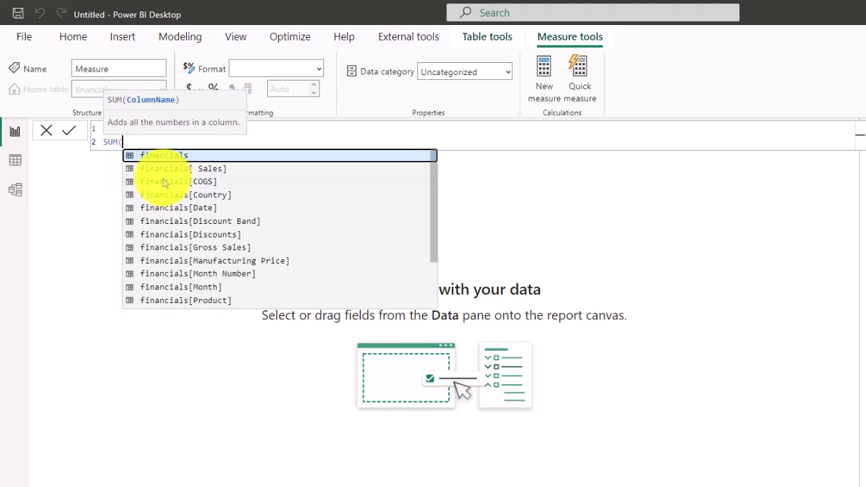
pyautogui.press('Down')
pyautogui.press('Down')
pyautogui.press('Down')
pyautogui.press('Down')
pyautogui.press('Down')
pyautogui.press('Down')
pyautogui.press('Down')
pyautogui.press('Down')
pyautogui.press('Down')
pyautogui.press('Down')
pyautogui.press('Down')
pyautogui.press('Down')
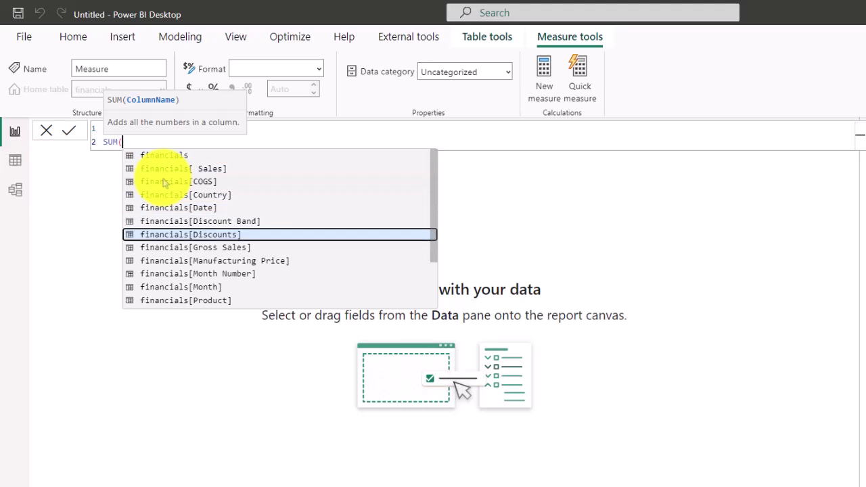
pyautogui.press('Down')
pyautogui.press('Down')
pyautogui.press('Down')
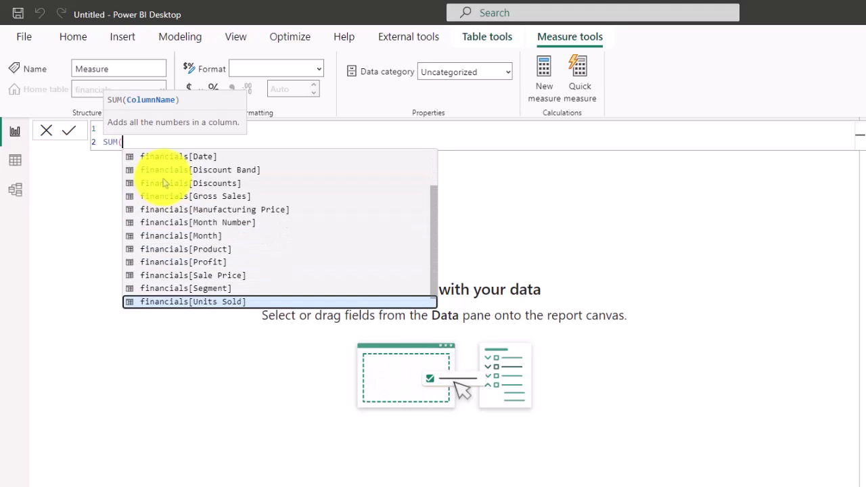
pyautogui.press('Tab')
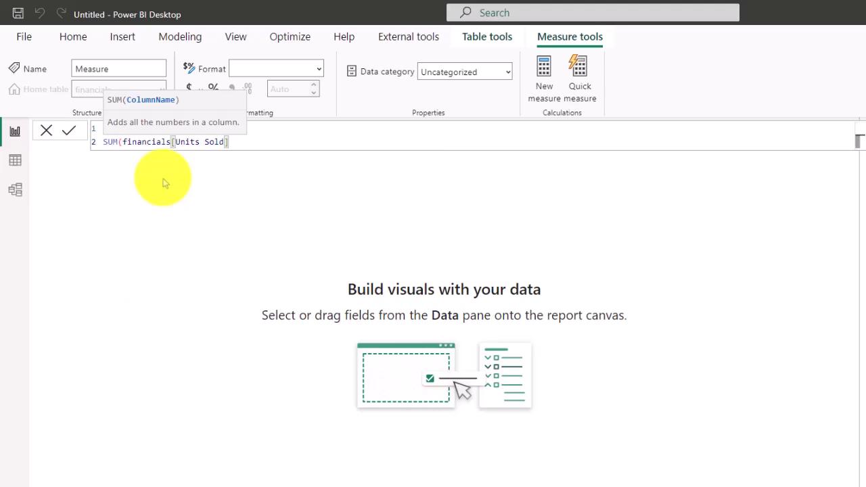
pyautogui.write(')')
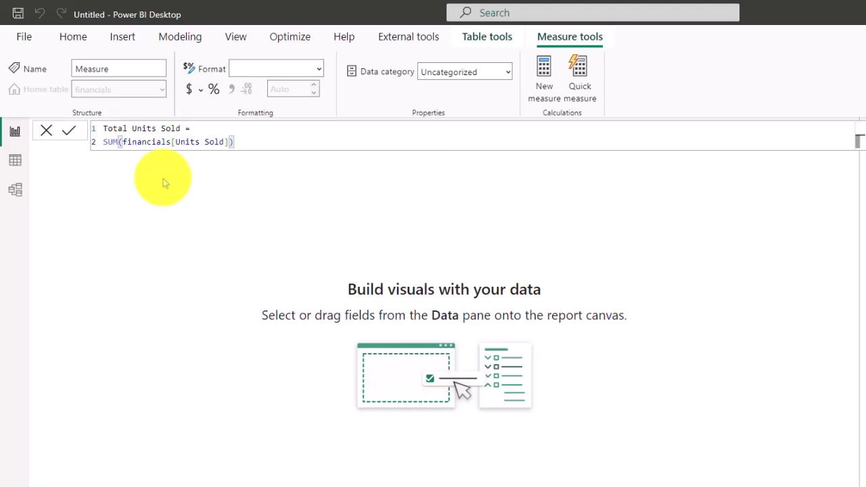
pyautogui.press('Return')
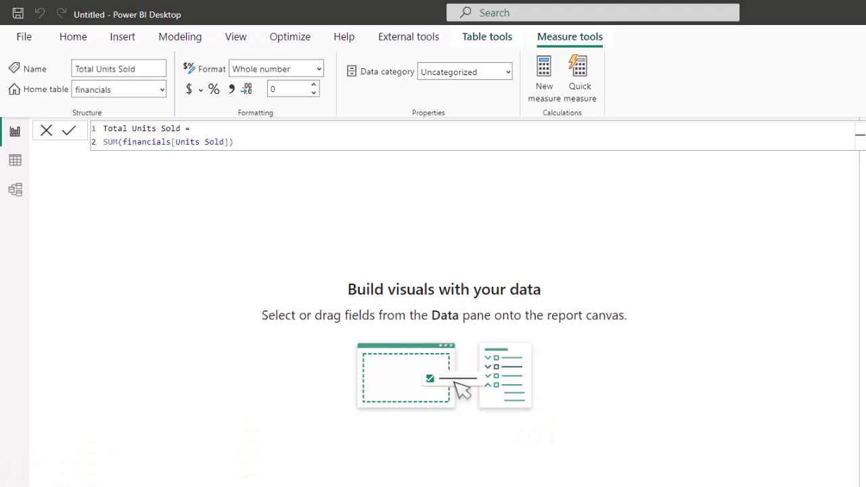
pyautogui.click(69, 131)
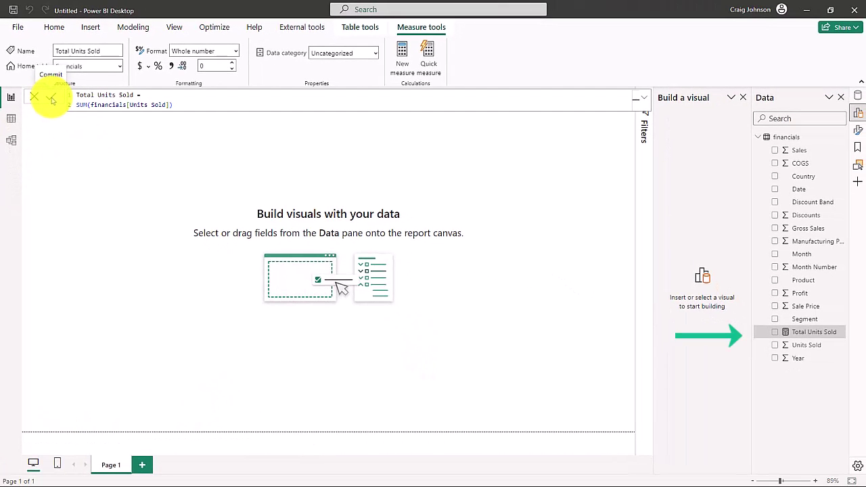
pyautogui.click(645, 99)
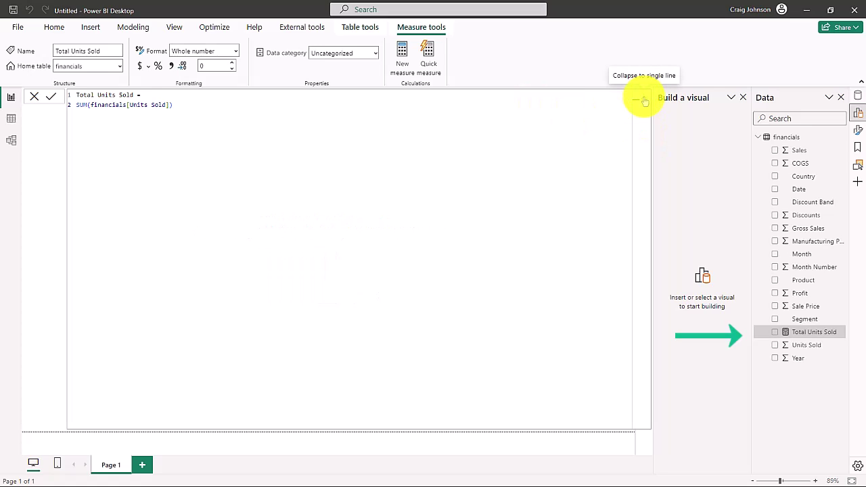
pyautogui.click(644, 100)
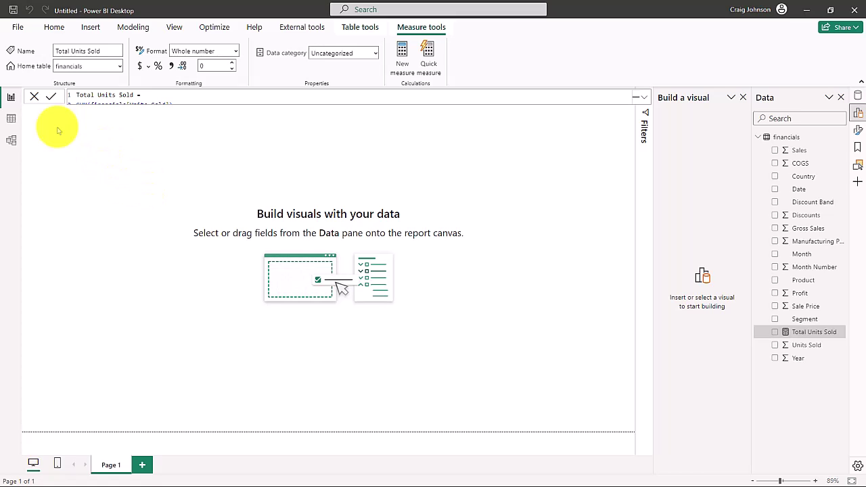
# Create a calculated table named Calendar from the table view and begin its formula on a second line with the CALENDAR function
pyautogui.click(11, 119)
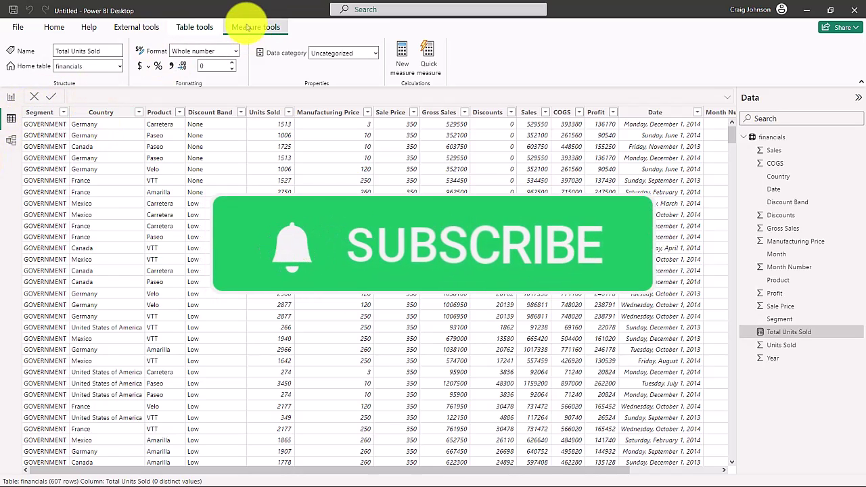
pyautogui.click(196, 28)
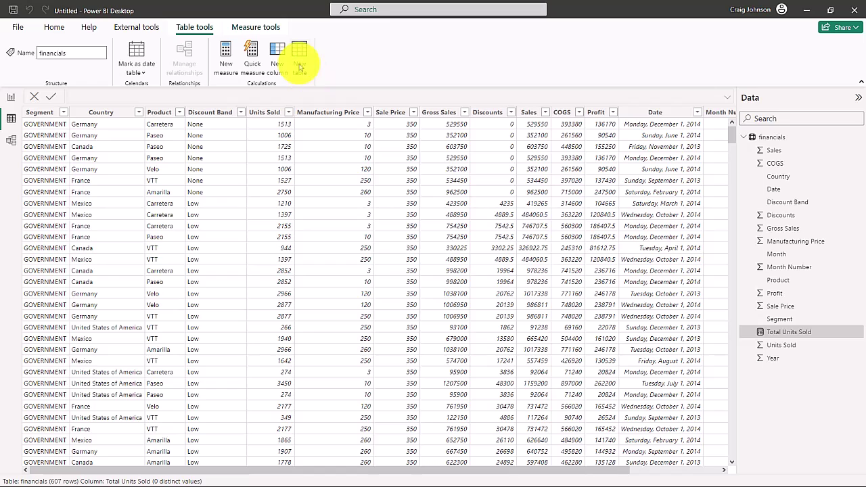
pyautogui.click(302, 62)
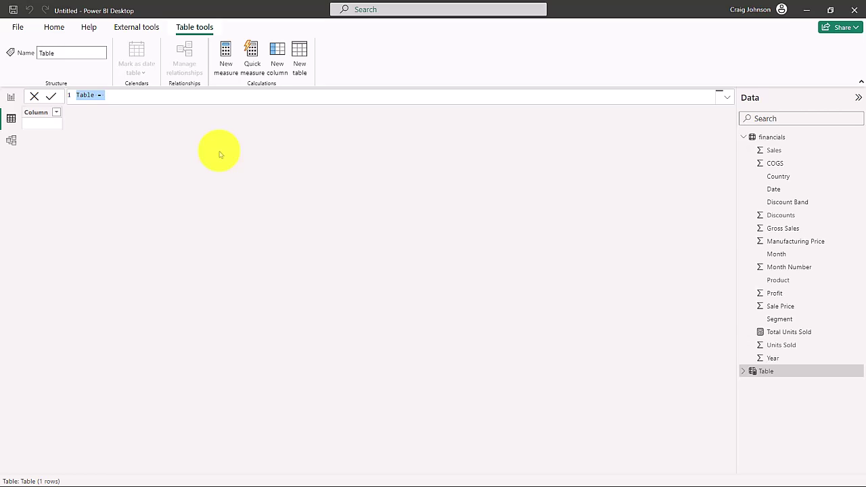
pyautogui.write('Calendar =')
pyautogui.hotkey('shift', 'Return')
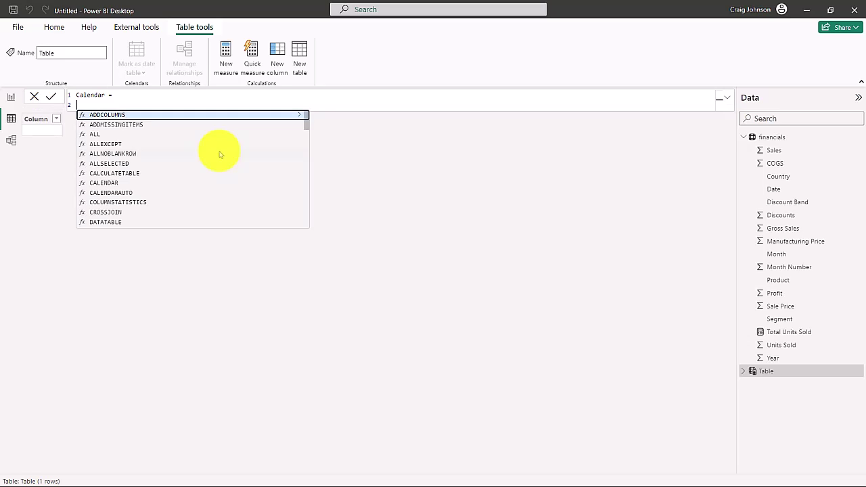
pyautogui.write('ca')
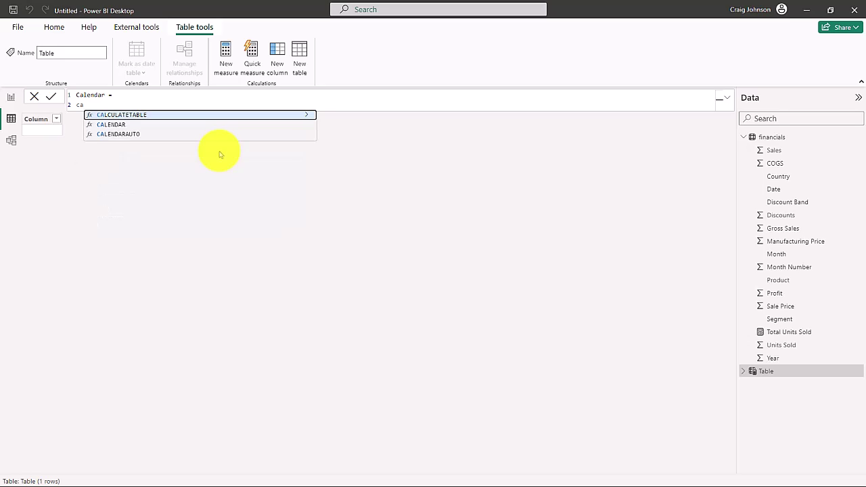
pyautogui.press('Down')
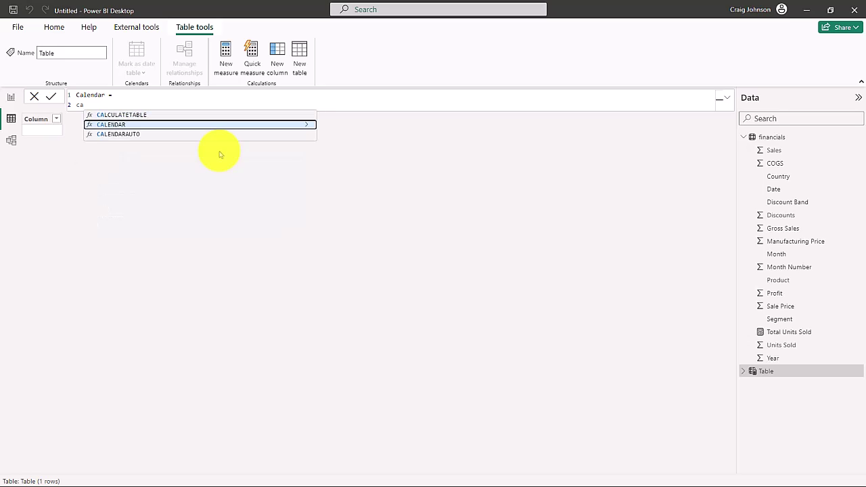
pyautogui.press('Tab')
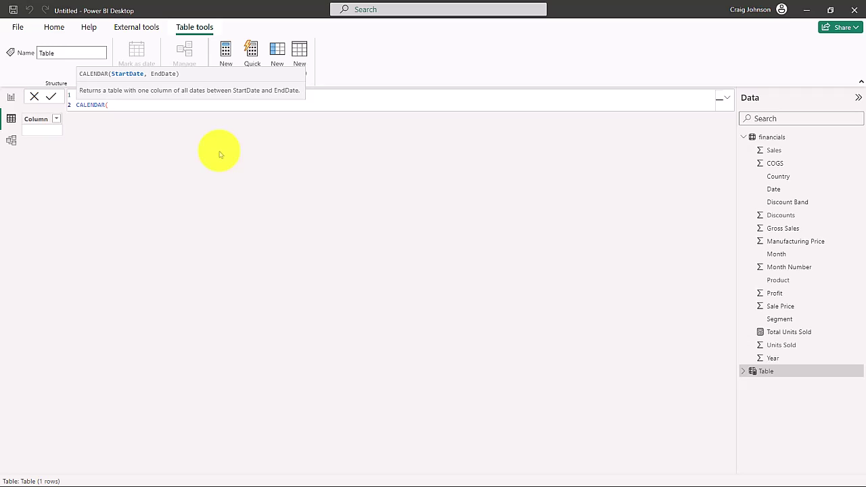
# Set the CALENDAR range from DATE(2013,1,01) to DATE(2014,12,31), close the formula, and commit the table
pyautogui.write('date')
pyautogui.press('Tab')
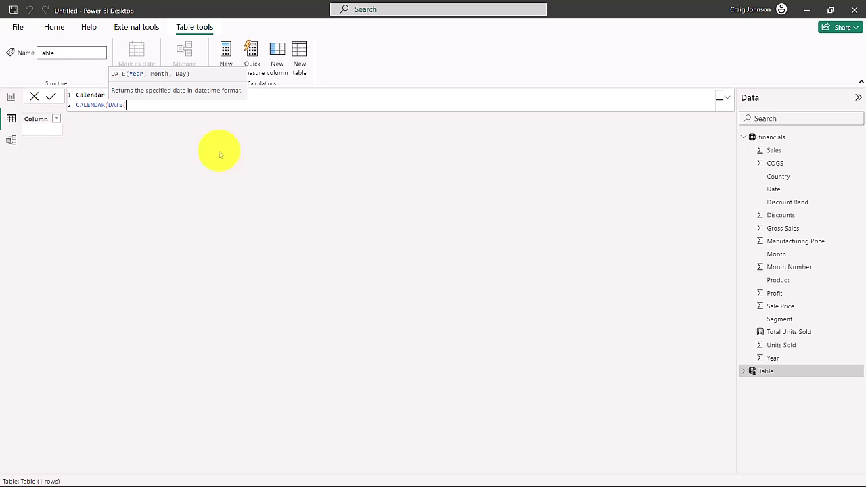
pyautogui.write('2013,1,')
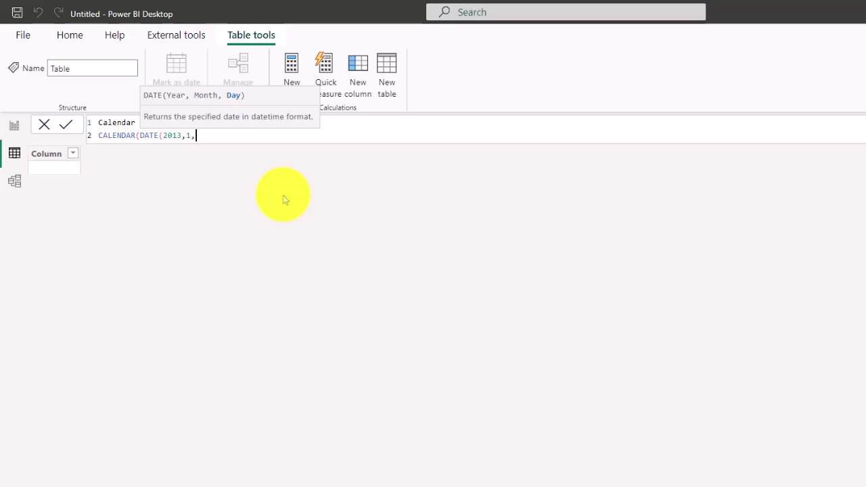
pyautogui.write('01),')
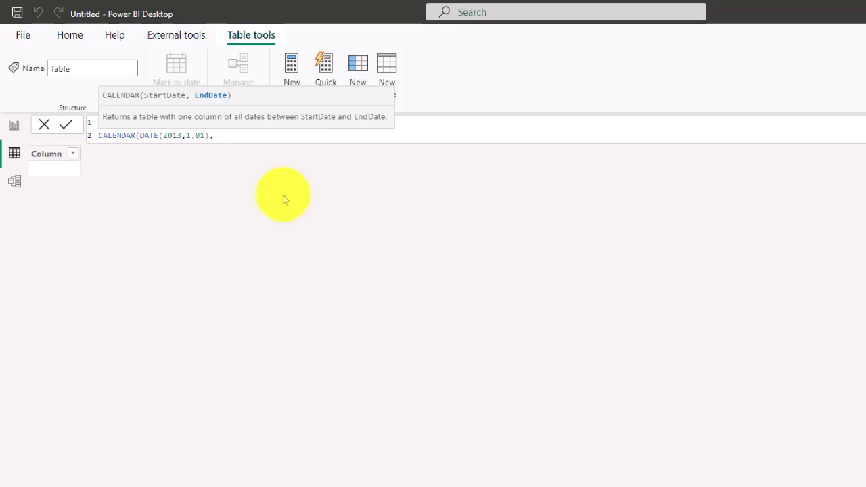
pyautogui.write('da')
pyautogui.press('Down')
pyautogui.press('Tab')
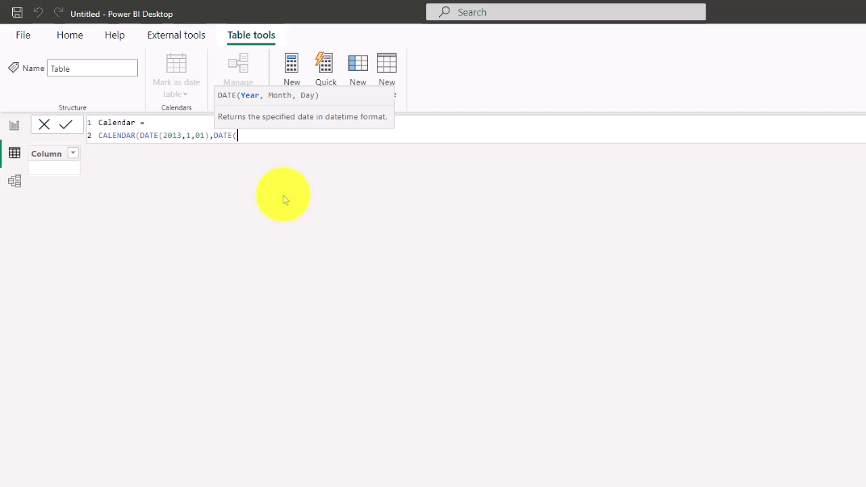
pyautogui.write('2014,12,31)')
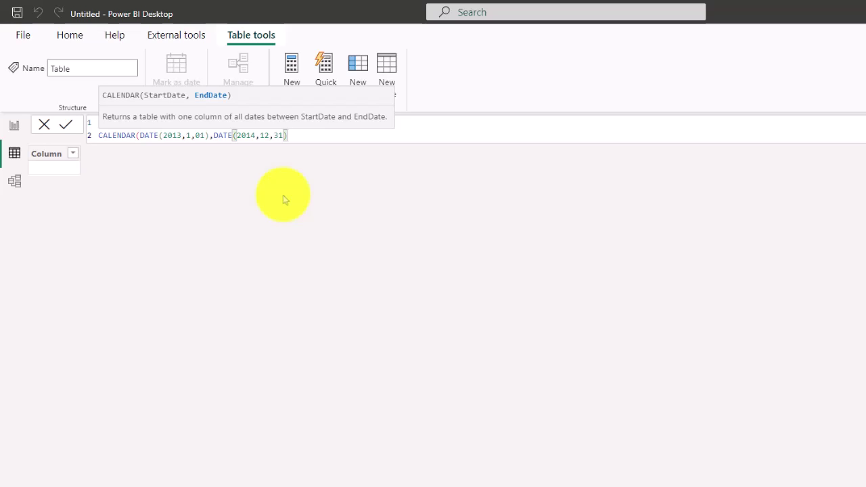
pyautogui.click(283, 195)
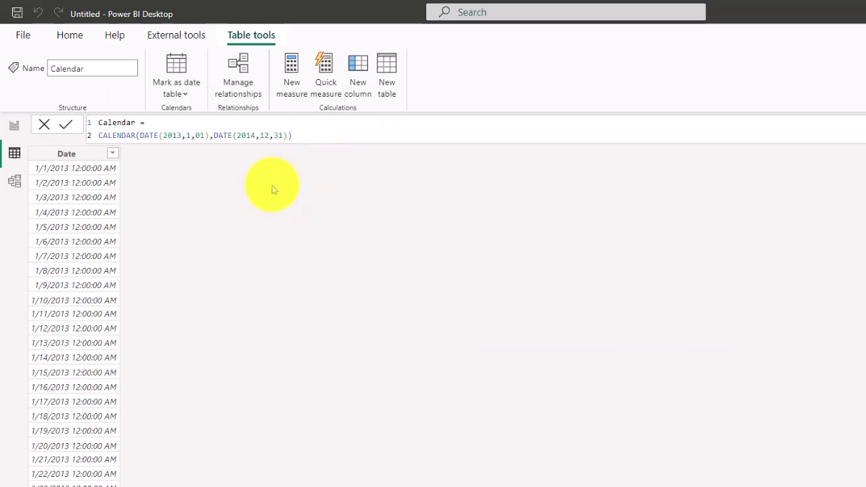
# Format the Calendar table's Date column as Short Date
pyautogui.click(86, 155)
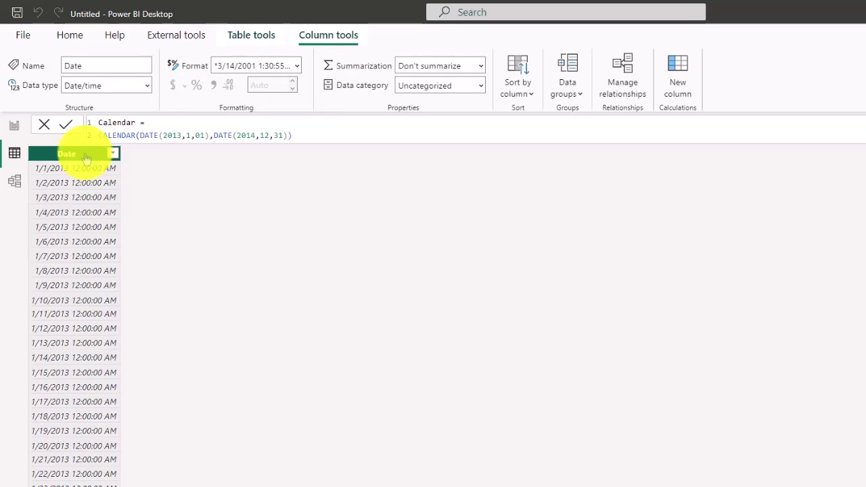
pyautogui.click(300, 67)
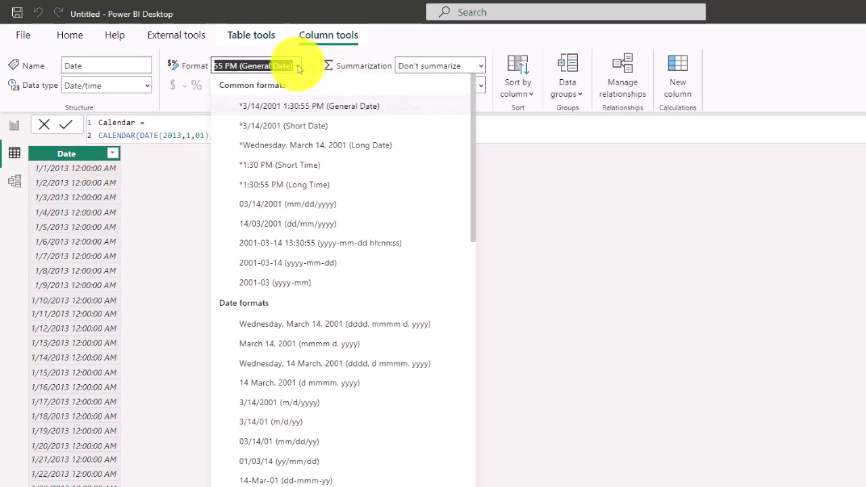
pyautogui.click(279, 131)
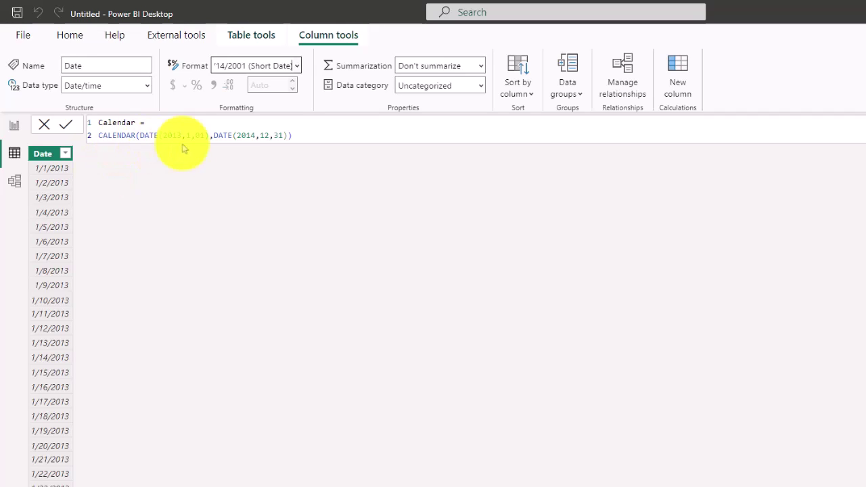
# Place the Calendar table above the financials table in the model view and relate Calendar's Date field to the financials Date field
pyautogui.click(15, 184)
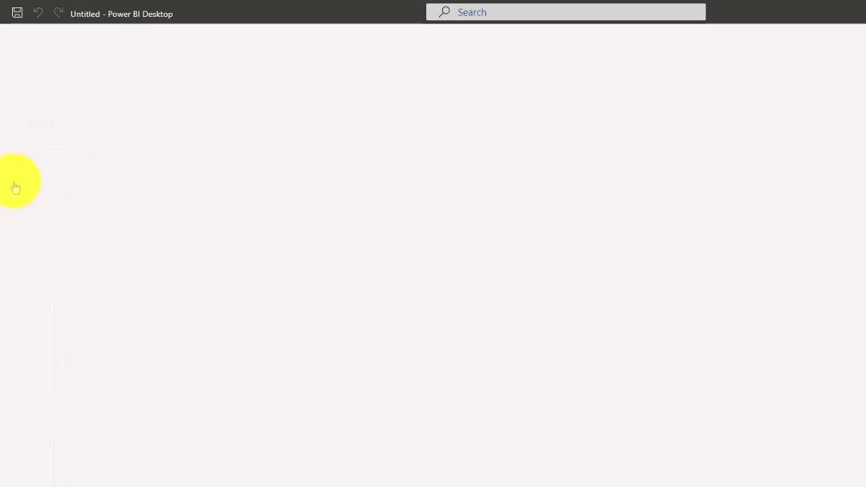
pyautogui.moveTo(363, 214); pyautogui.dragTo(416, 178)
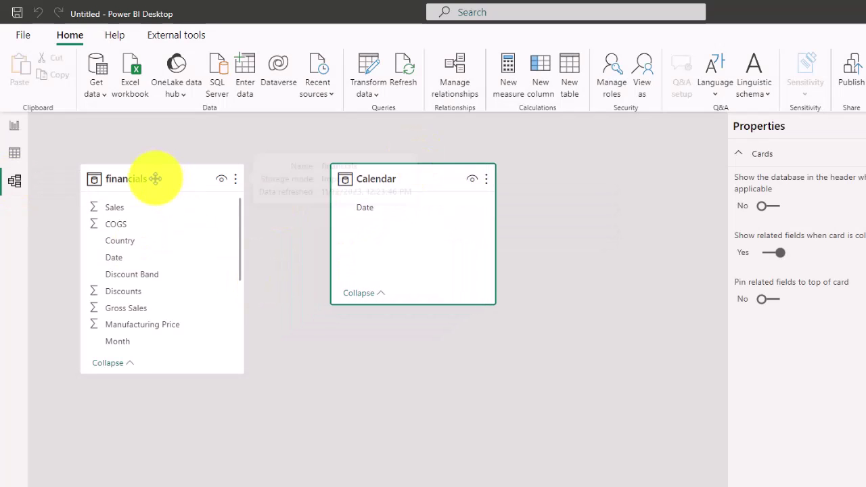
pyautogui.moveTo(154, 183); pyautogui.dragTo(421, 385)
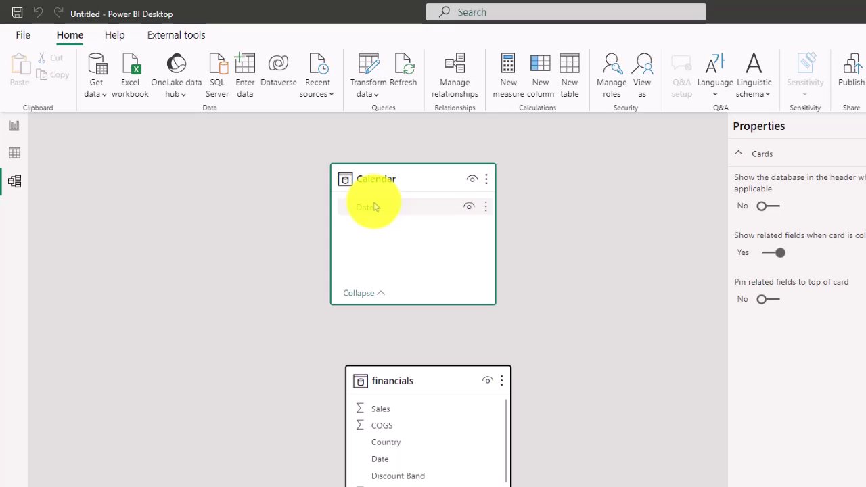
pyautogui.click(375, 207)
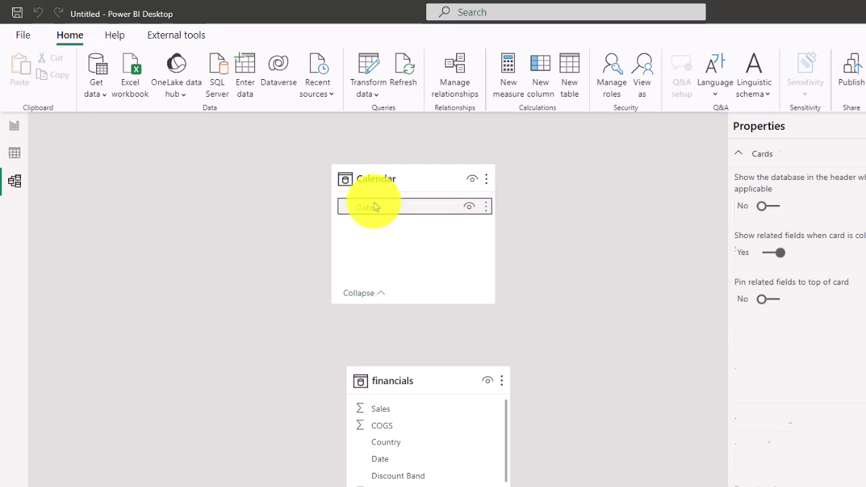
pyautogui.moveTo(374, 207); pyautogui.dragTo(396, 460)
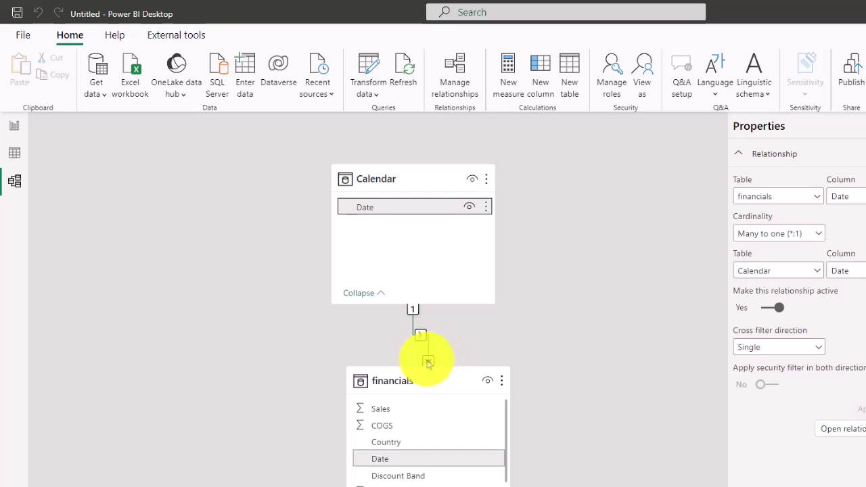
# Add a text box to the report page, make it wider and shorter, and enter "Executive Summary - Finance Report"
pyautogui.click(14, 127)
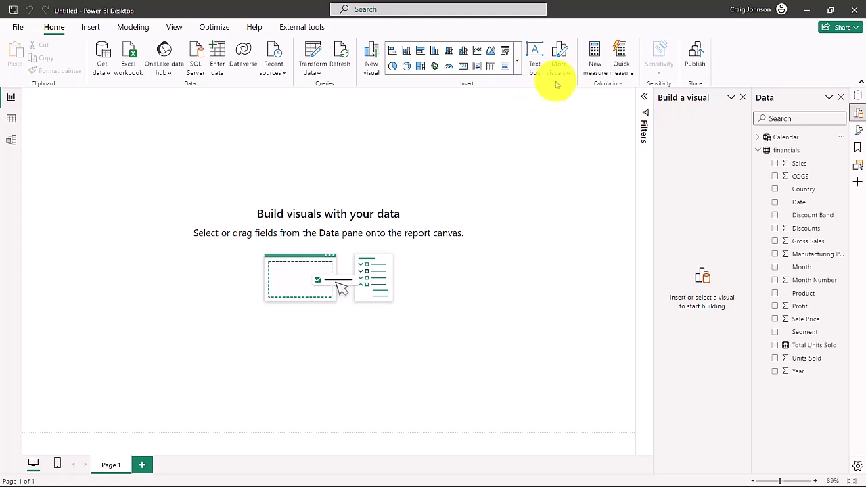
pyautogui.click(535, 56)
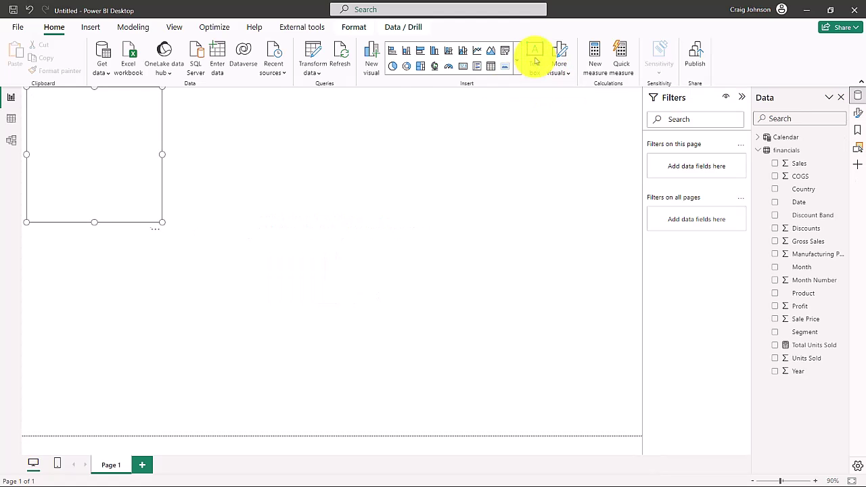
pyautogui.moveTo(162, 222); pyautogui.dragTo(272, 197)
pyautogui.click(136, 117)
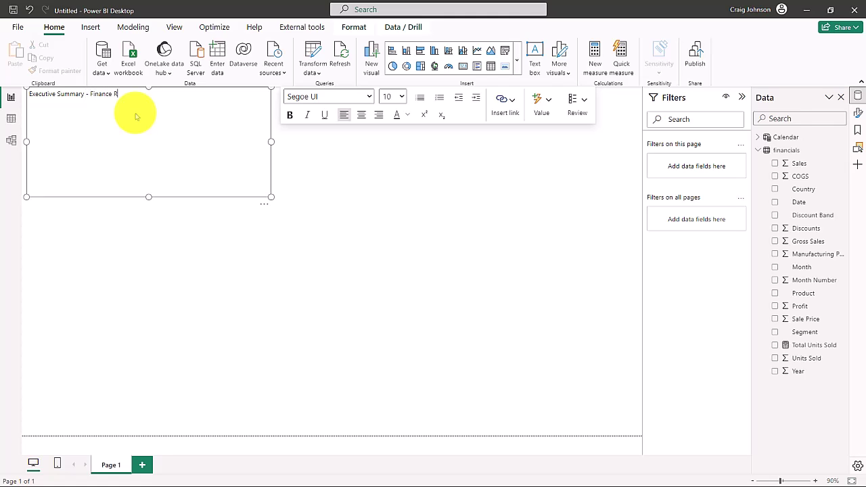
pyautogui.write('6')
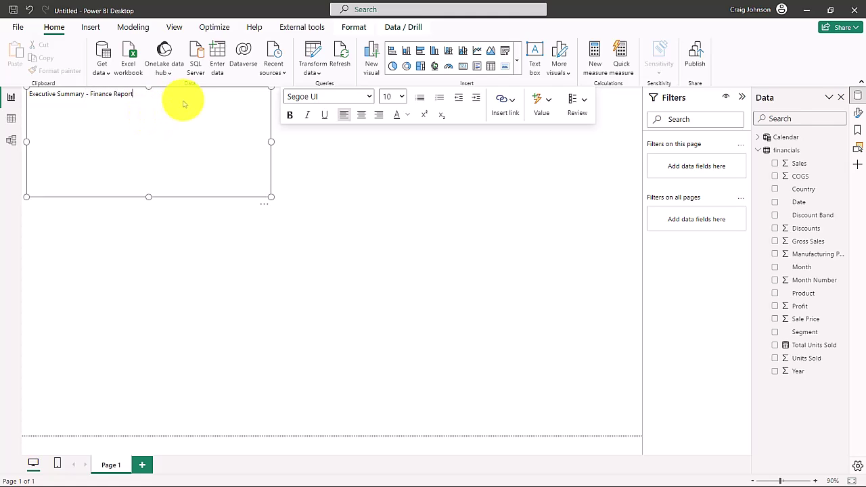
# Format the "Executive Summary - Finance Report" heading text as bold at size 20
pyautogui.moveTo(138, 95); pyautogui.dragTo(11, 98)
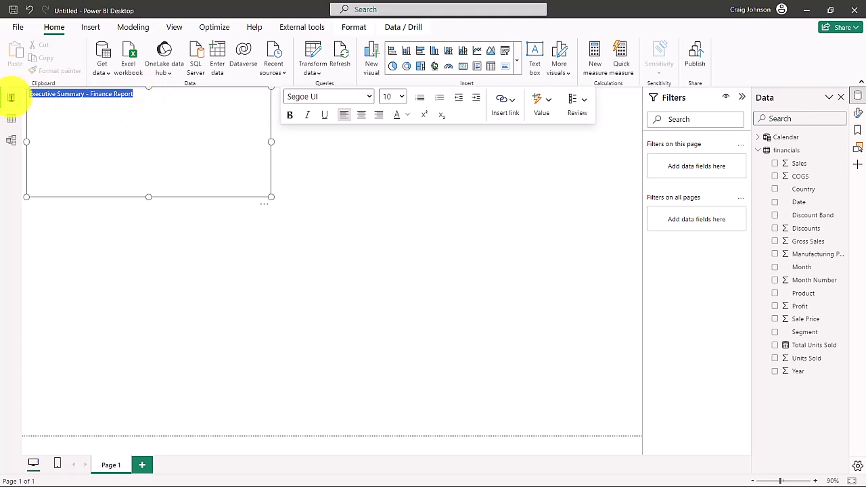
pyautogui.click(404, 99)
pyautogui.click(394, 203)
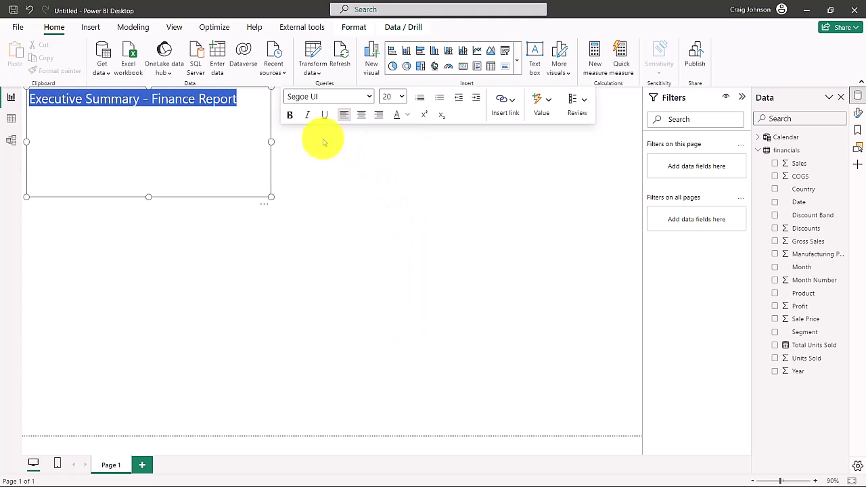
pyautogui.click(290, 115)
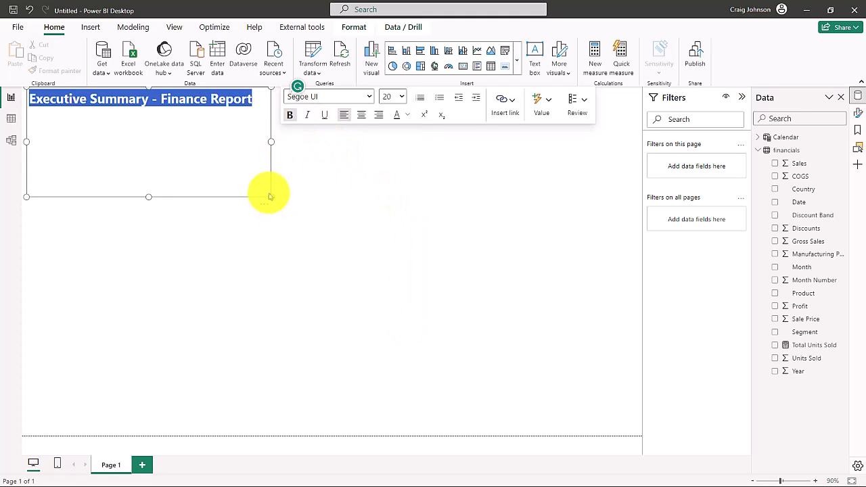
# Resize the heading text box to a wider, single-line height and move it slightly right and down on the page
pyautogui.moveTo(269, 196); pyautogui.dragTo(302, 115)
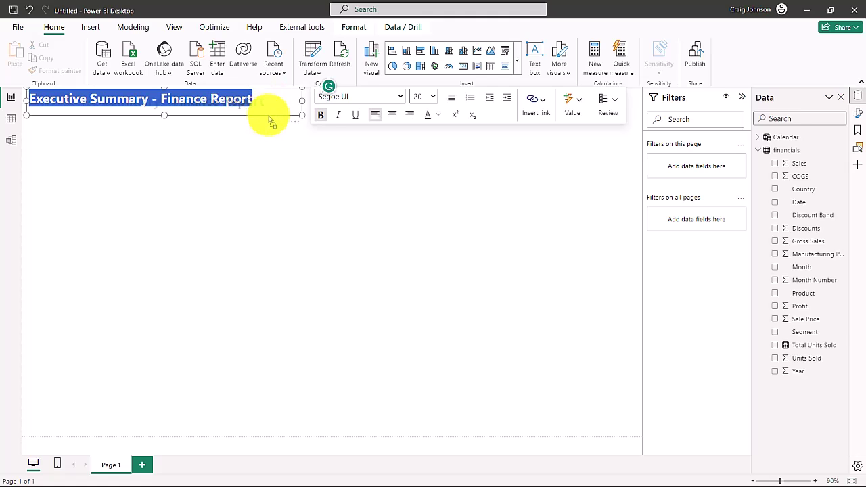
pyautogui.click(266, 138)
pyautogui.click(263, 102)
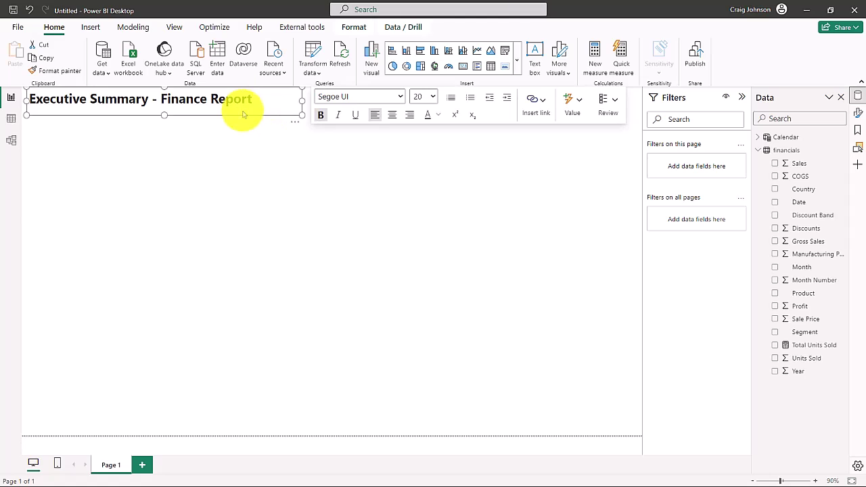
pyautogui.moveTo(225, 94); pyautogui.dragTo(274, 100)
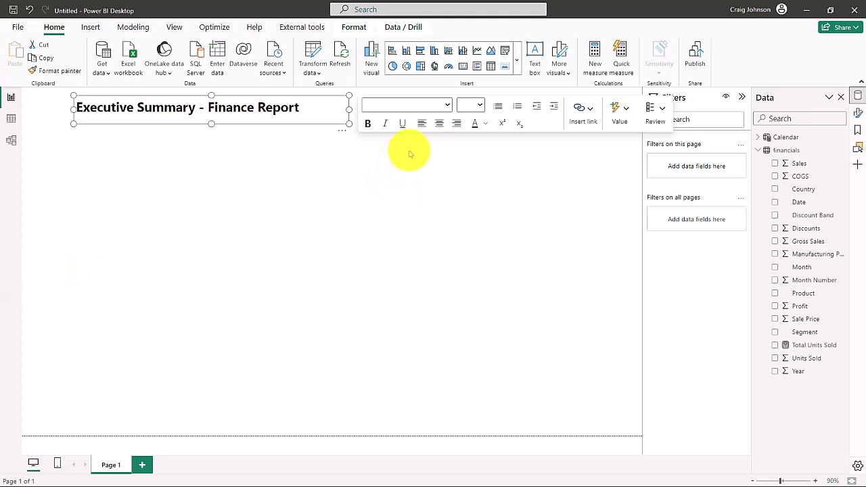
pyautogui.click(421, 269)
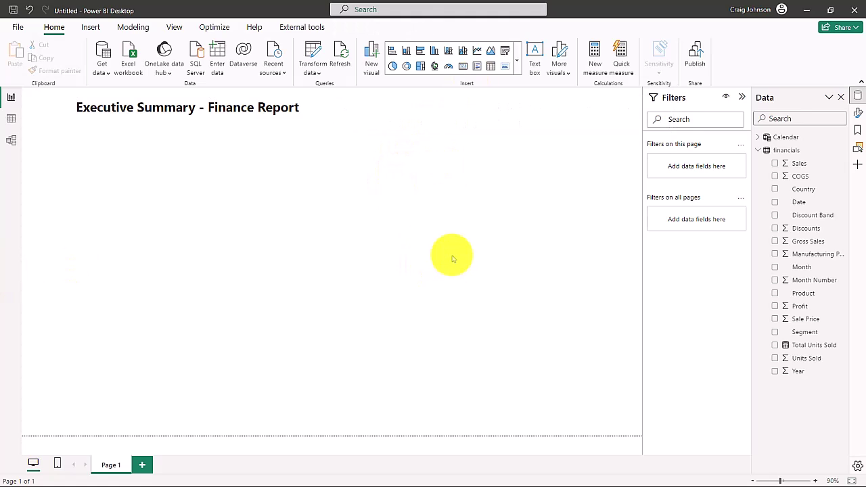
# Add a line chart showing financials Profit by the Calendar table's Date field
pyautogui.click(477, 52)
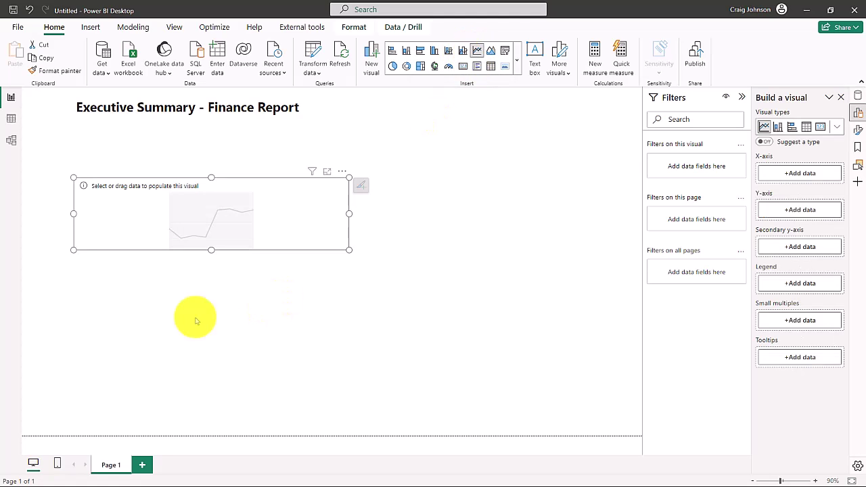
pyautogui.click(858, 96)
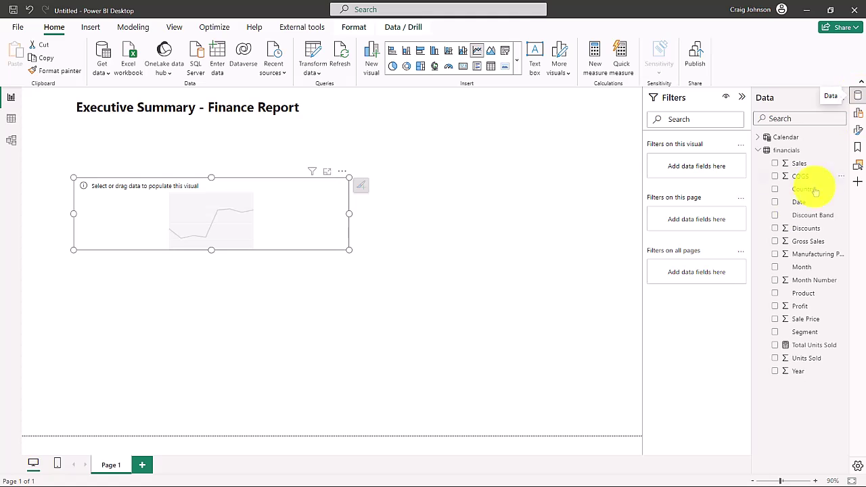
pyautogui.click(758, 137)
pyautogui.click(801, 155)
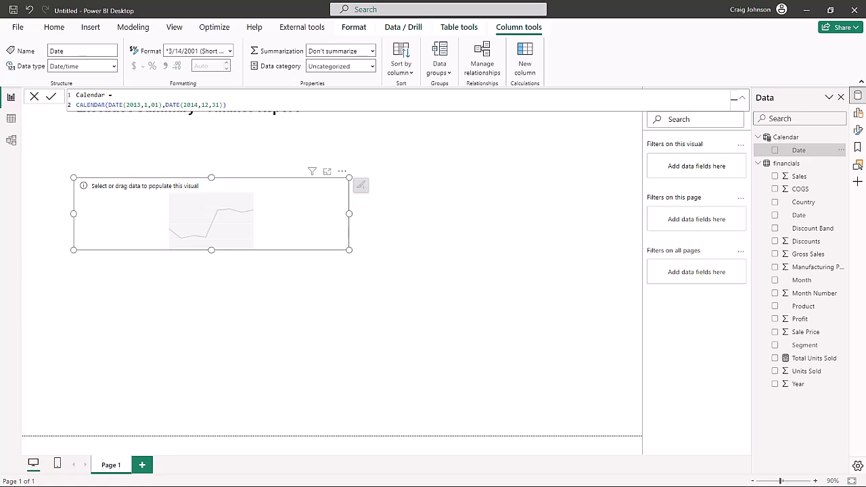
pyautogui.click(775, 320)
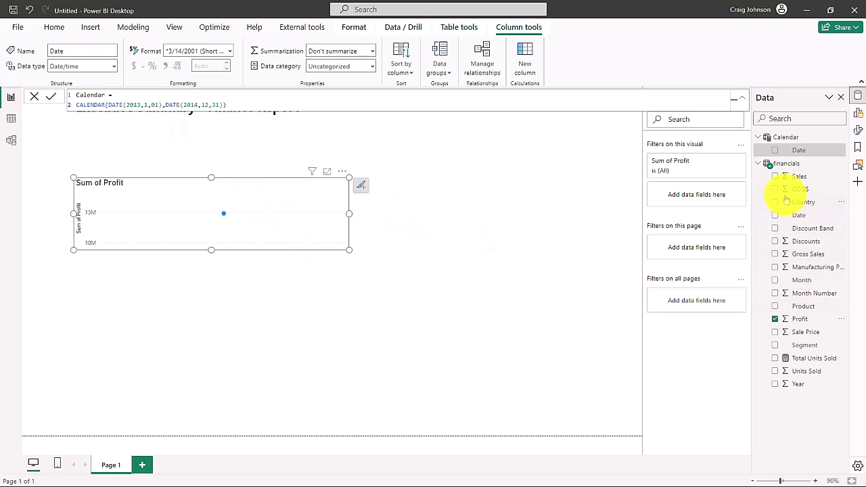
pyautogui.click(775, 151)
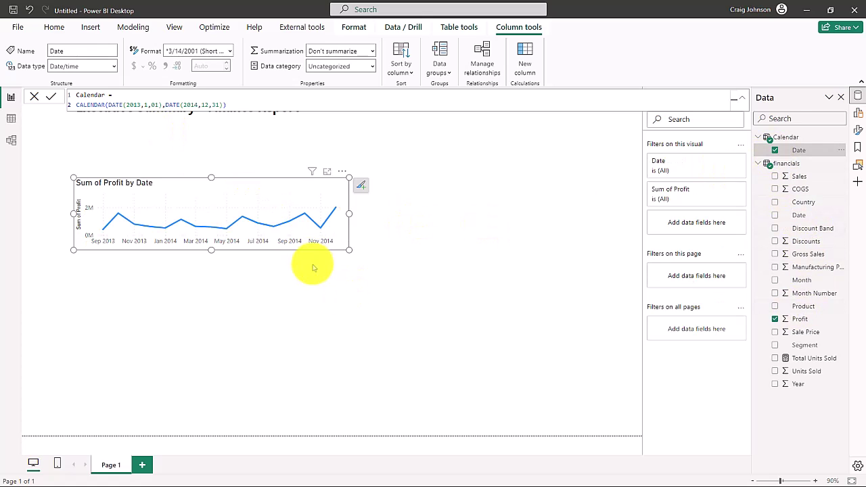
# Make the profit line chart taller and slightly narrower, and place it directly beneath the report heading
pyautogui.moveTo(348, 250); pyautogui.dragTo(328, 322)
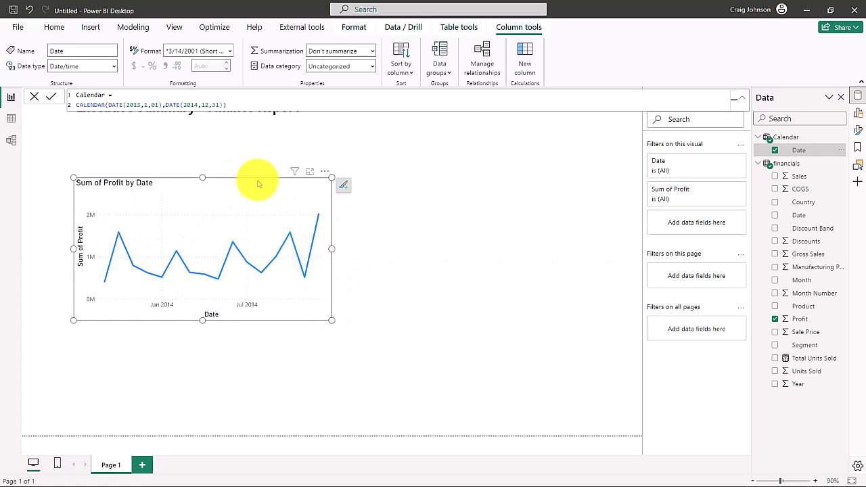
pyautogui.moveTo(251, 189); pyautogui.dragTo(252, 131)
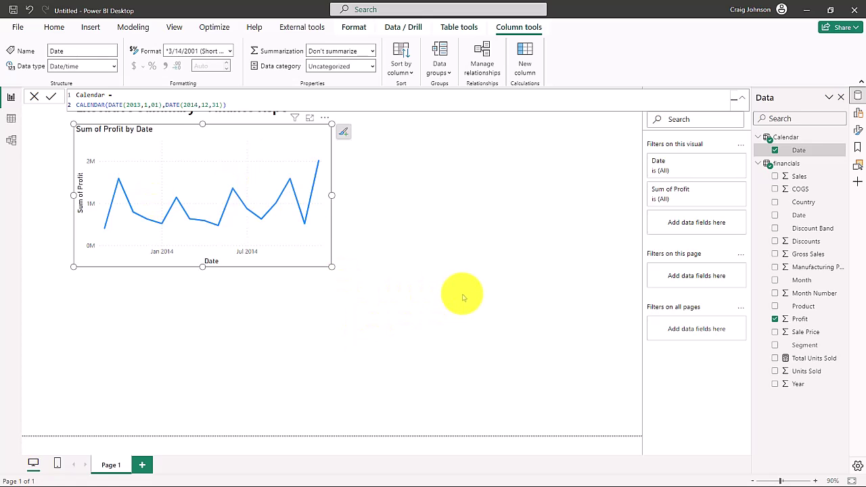
pyautogui.click(463, 298)
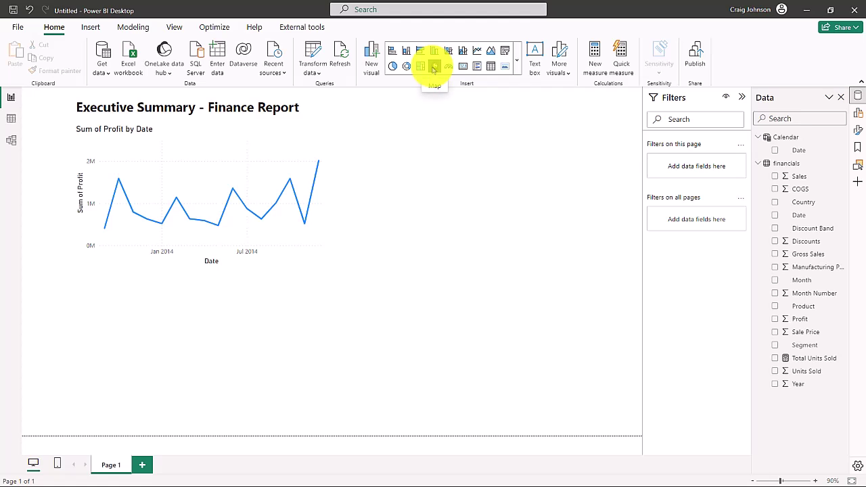
# Add a map visual of Profit by Country and place it to the right of the line chart
pyautogui.click(434, 67)
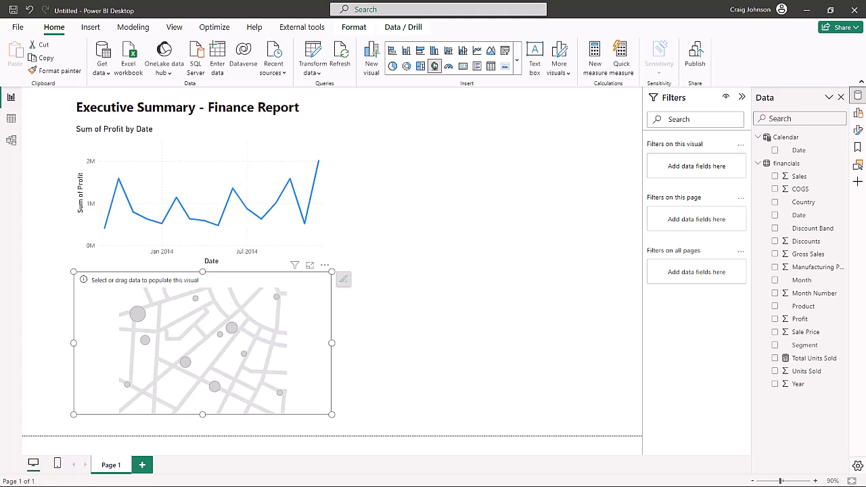
pyautogui.click(776, 203)
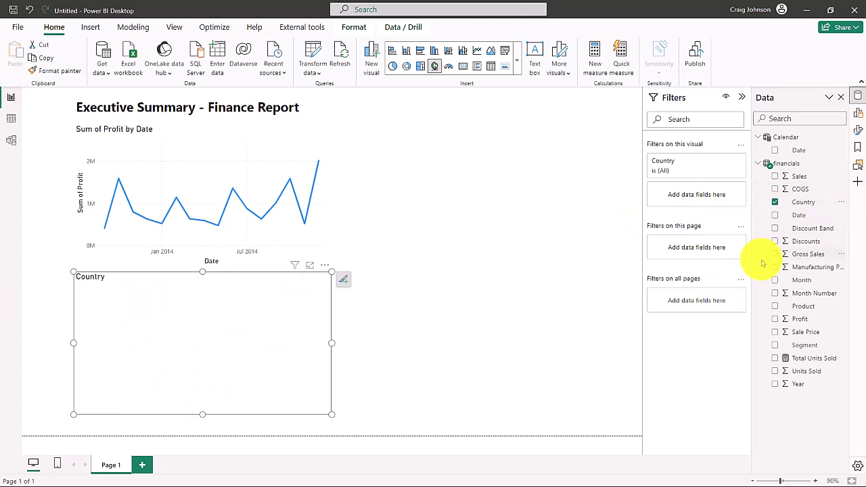
pyautogui.click(776, 319)
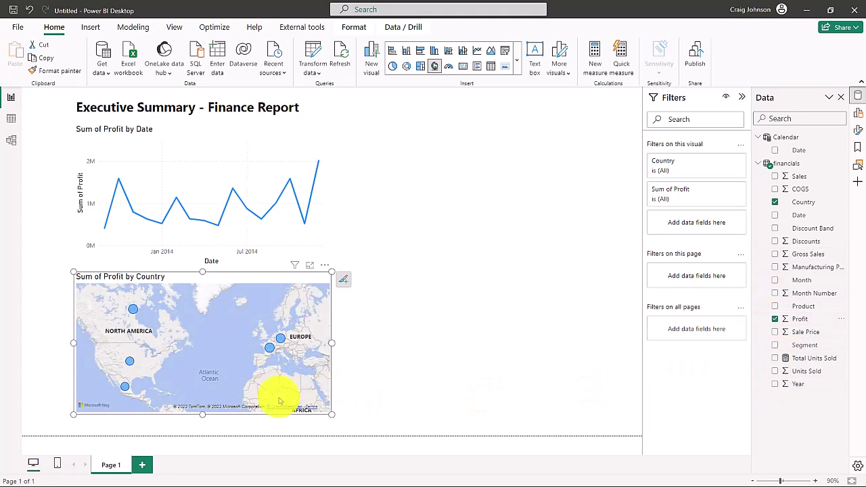
pyautogui.moveTo(233, 278); pyautogui.dragTo(527, 120)
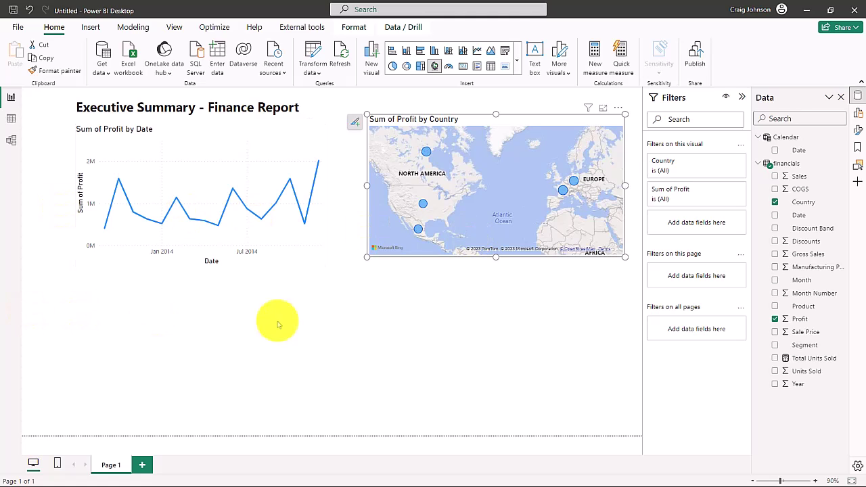
pyautogui.click(297, 333)
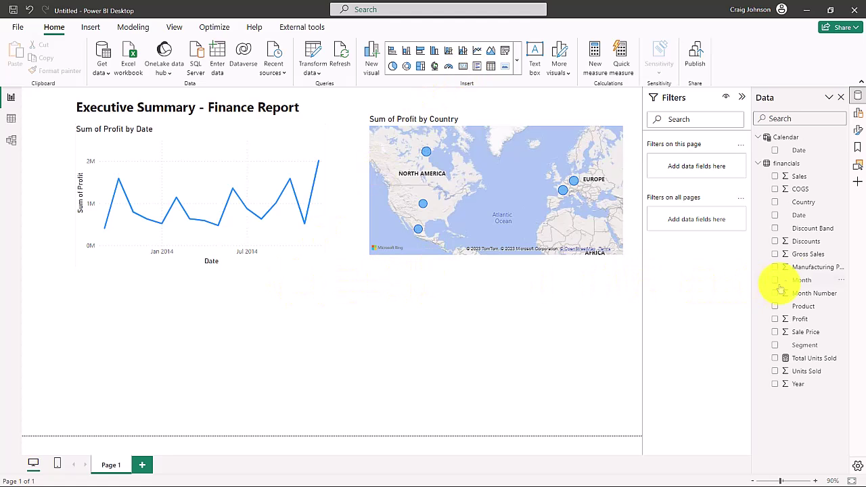
# Build a line and clustered column chart of Sales by Product and Segment, widened and centred below the other two visuals
pyautogui.click(775, 176)
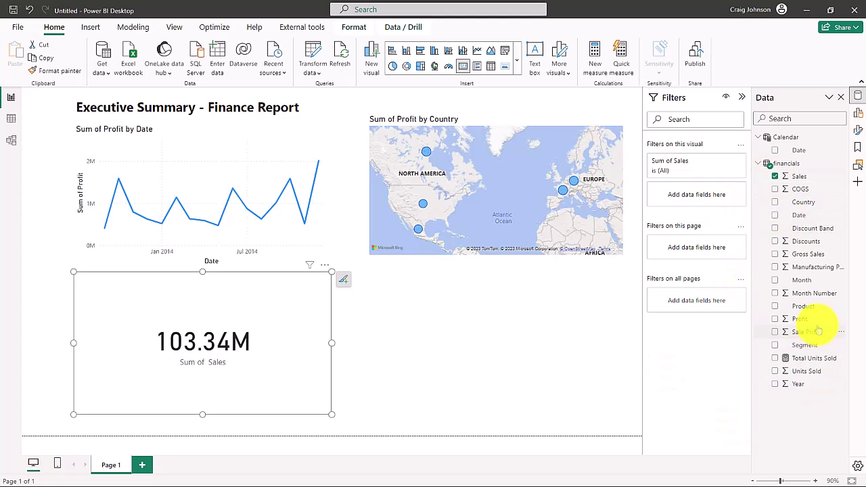
pyautogui.click(776, 306)
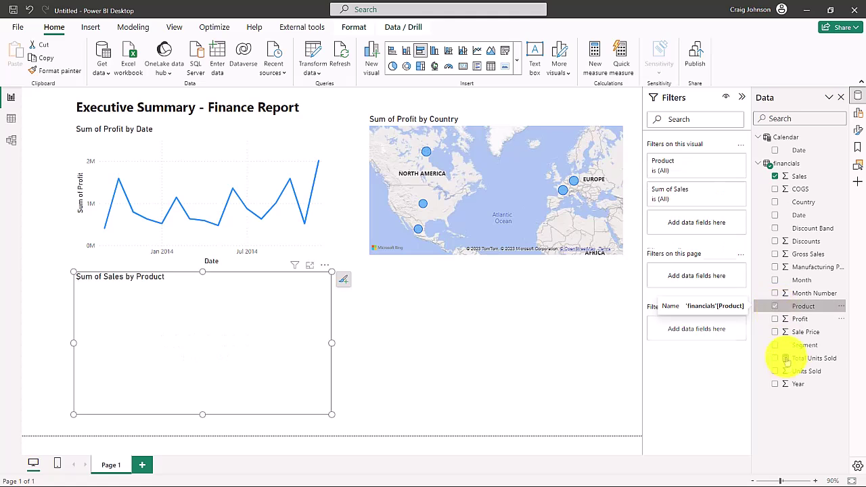
pyautogui.click(775, 346)
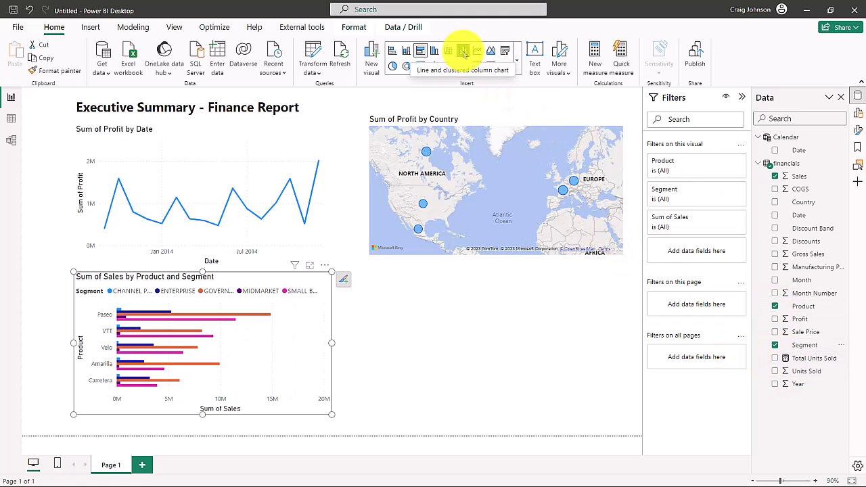
pyautogui.click(464, 52)
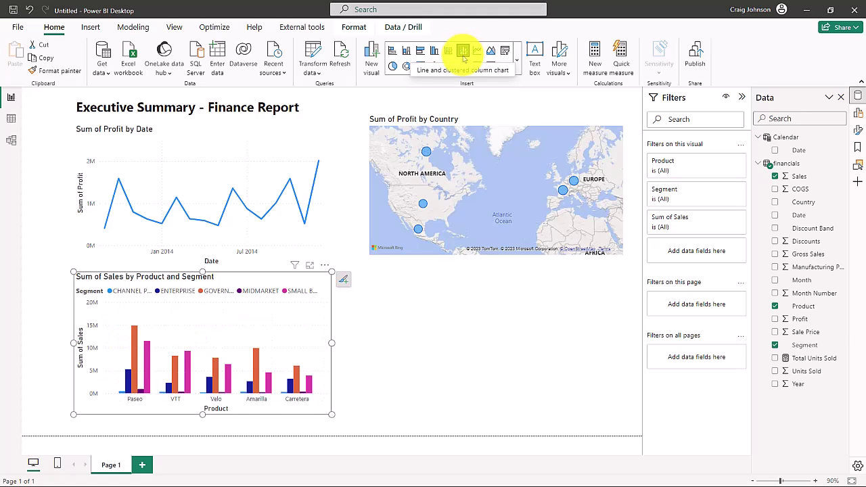
pyautogui.moveTo(331, 415); pyautogui.dragTo(556, 410)
pyautogui.moveTo(400, 281); pyautogui.dragTo(438, 284)
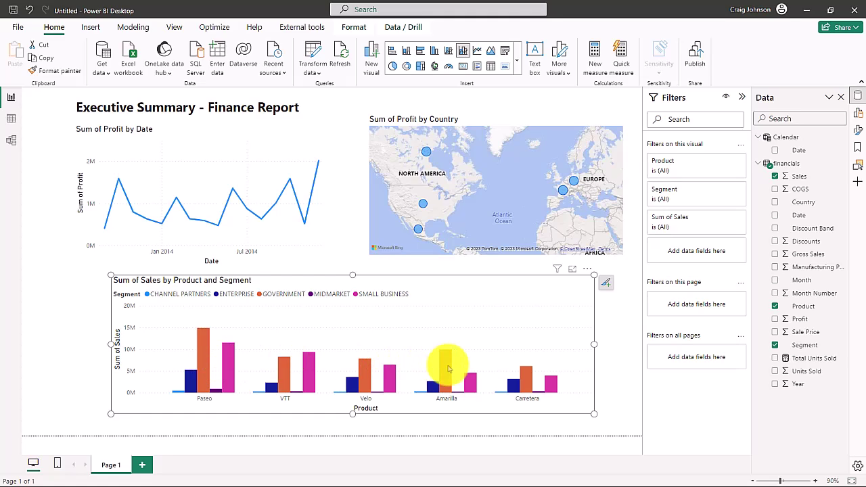
# Change the line chart's title text to "Profit by Date"
pyautogui.moveTo(447, 368)
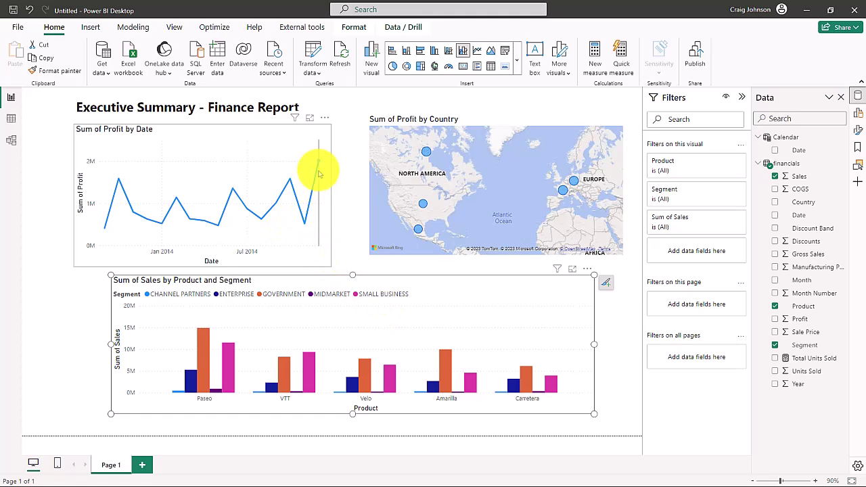
pyautogui.moveTo(321, 169)
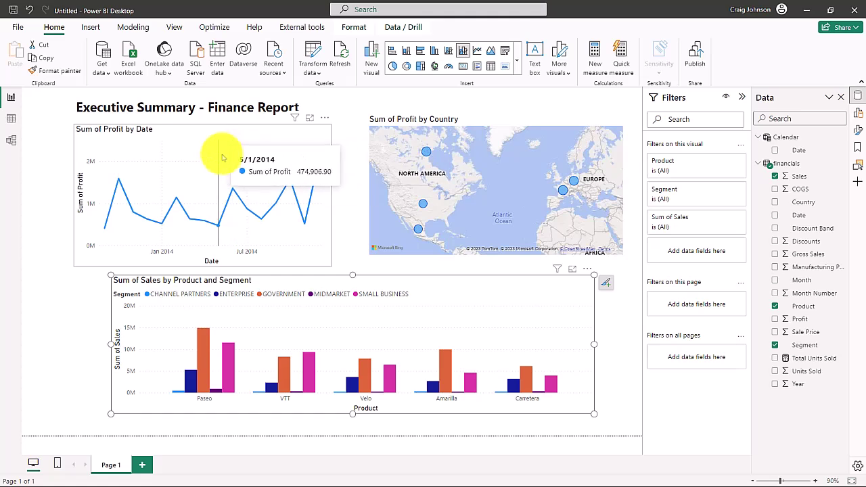
pyautogui.click(193, 133)
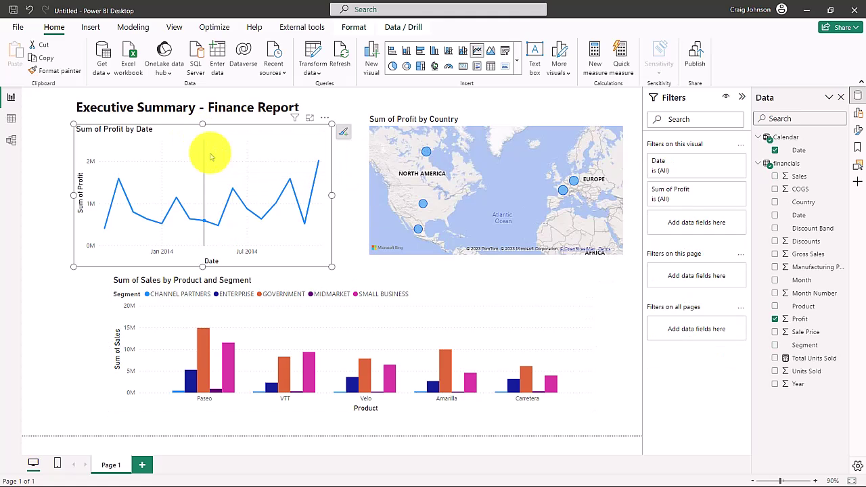
pyautogui.moveTo(209, 155)
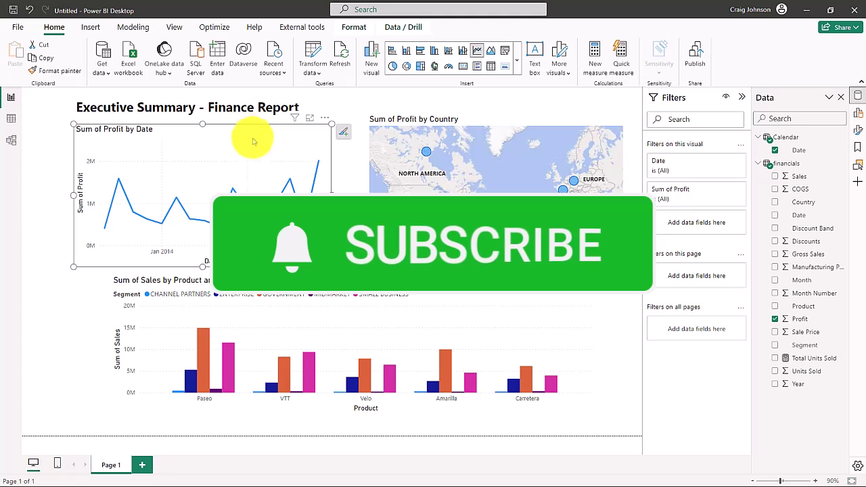
pyautogui.click(857, 113)
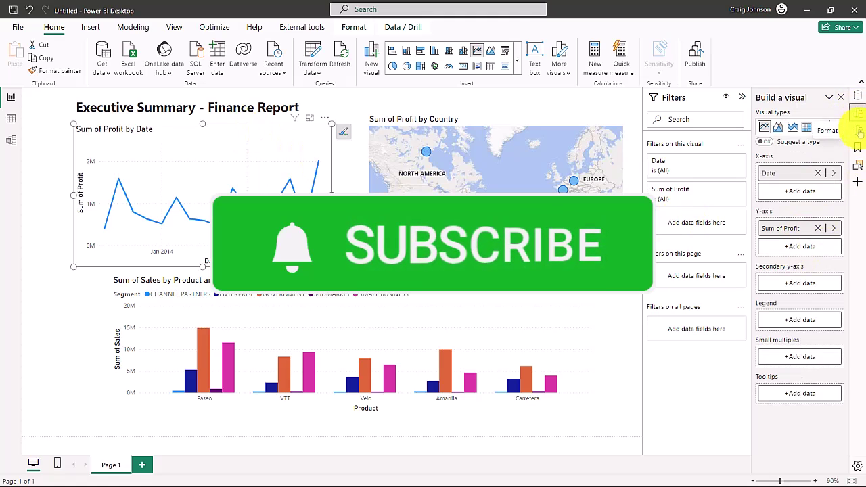
pyautogui.click(858, 130)
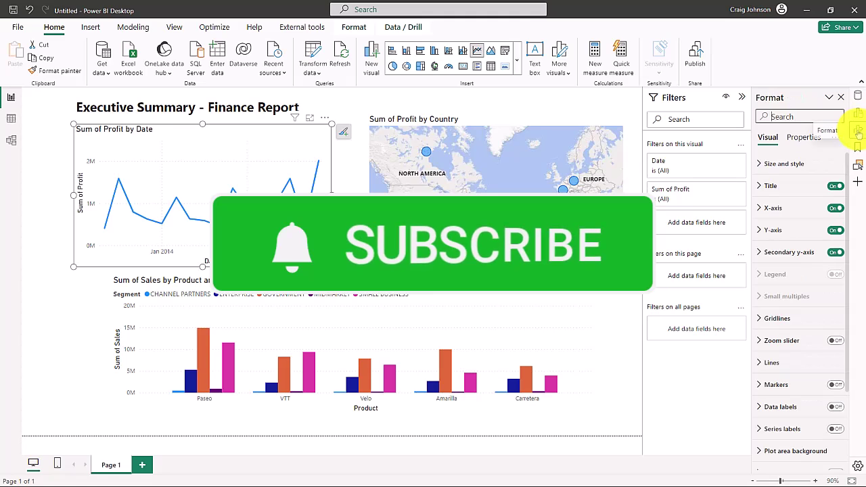
pyautogui.click(763, 186)
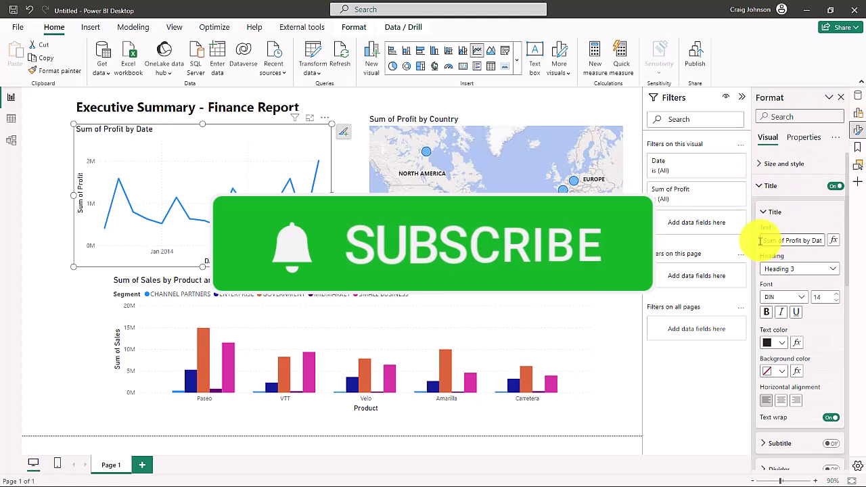
pyautogui.moveTo(767, 241); pyautogui.dragTo(861, 251)
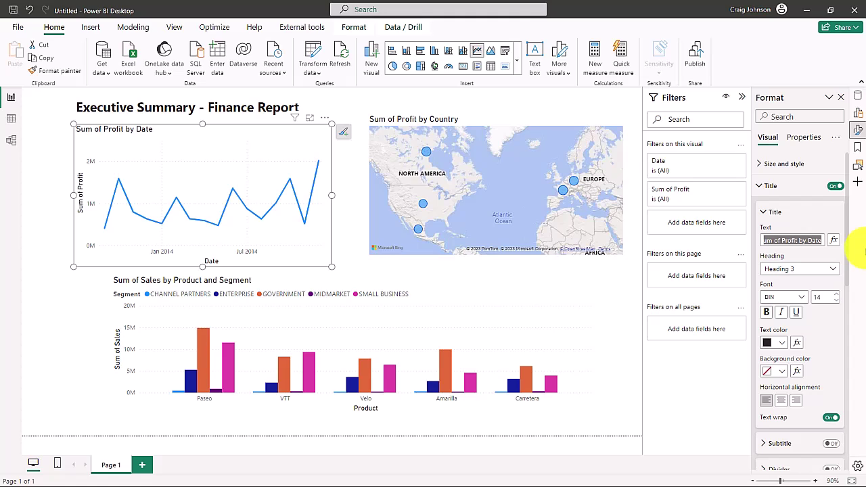
pyautogui.write('Profi')
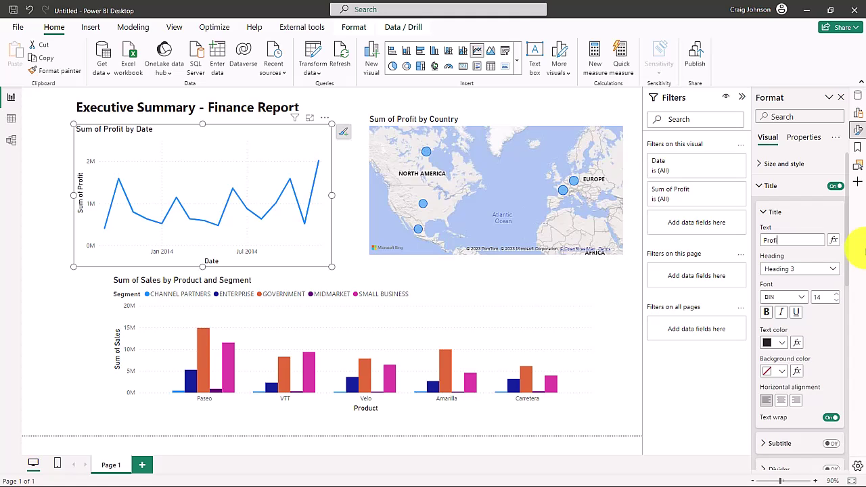
pyautogui.write('t by Date')
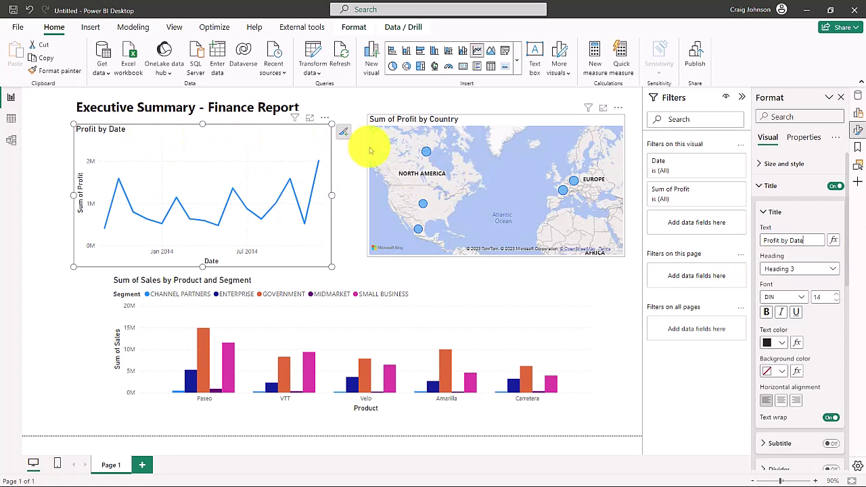
# Change the map visual's title text to "Profit by Country"
pyautogui.click(511, 122)
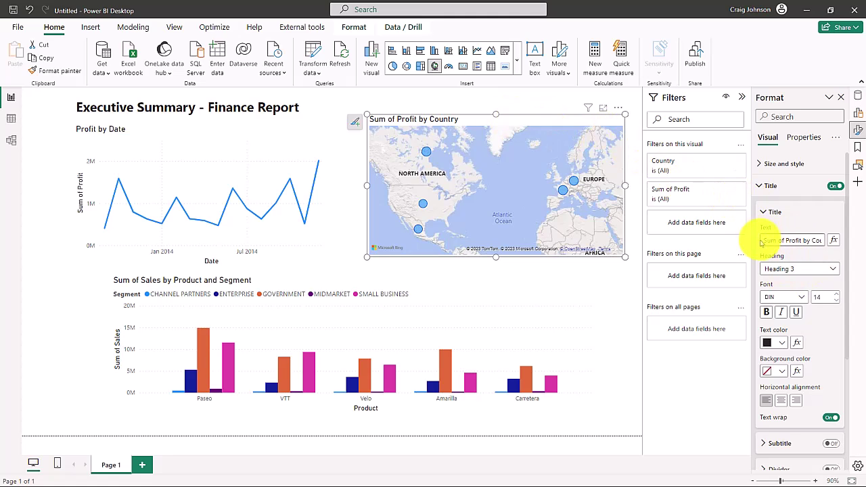
pyautogui.moveTo(762, 240); pyautogui.dragTo(838, 240)
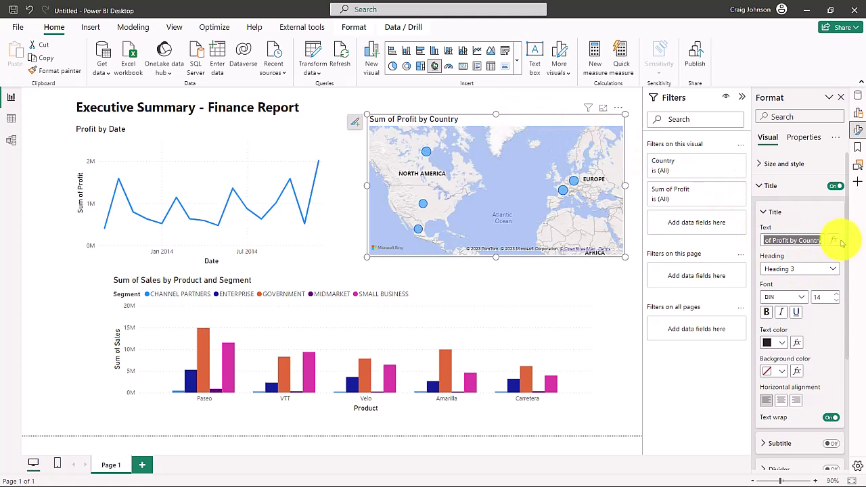
pyautogui.write('Profi')
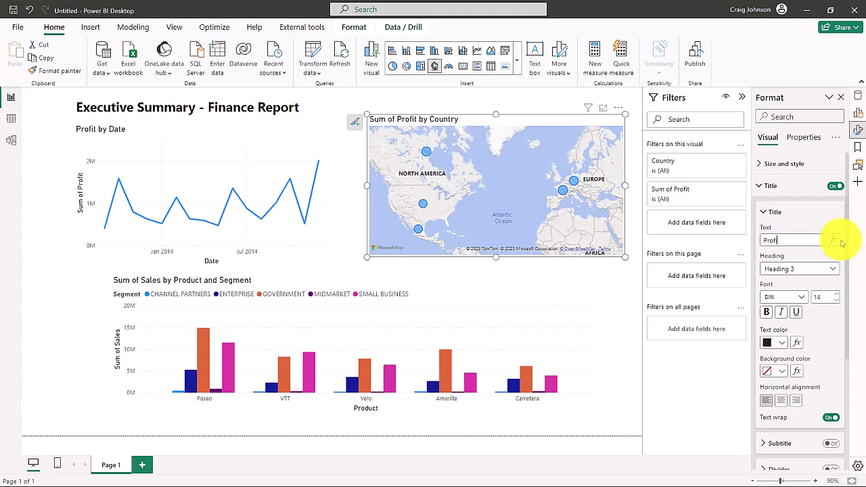
pyautogui.write('t by Country')
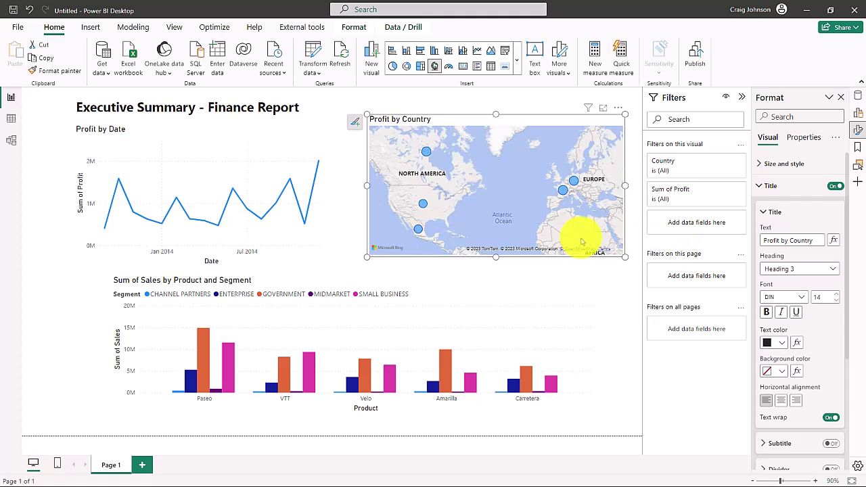
# Change the column chart's title text to "Sales by Product and Segment" and bring up the list of data fields
pyautogui.click(282, 280)
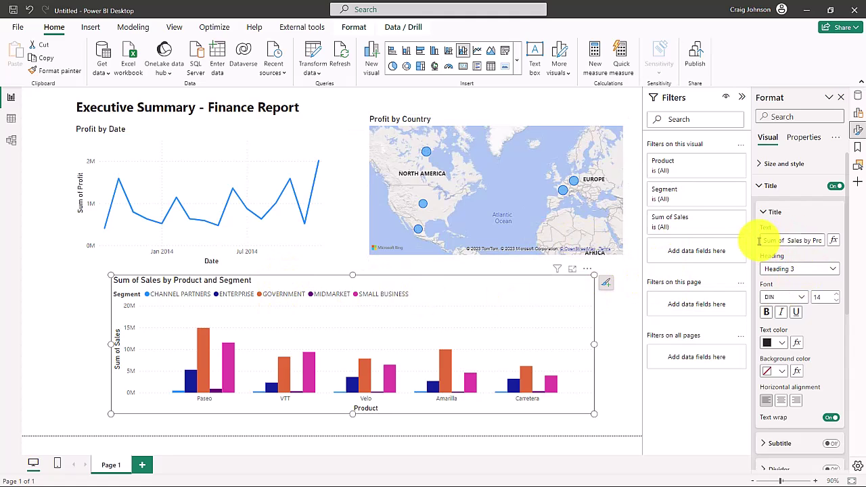
pyautogui.moveTo(764, 240); pyautogui.dragTo(863, 245)
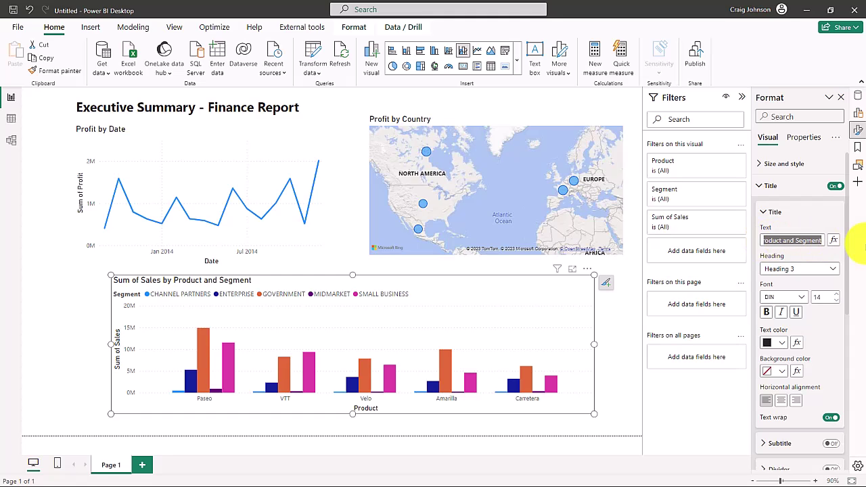
pyautogui.write('Sales')
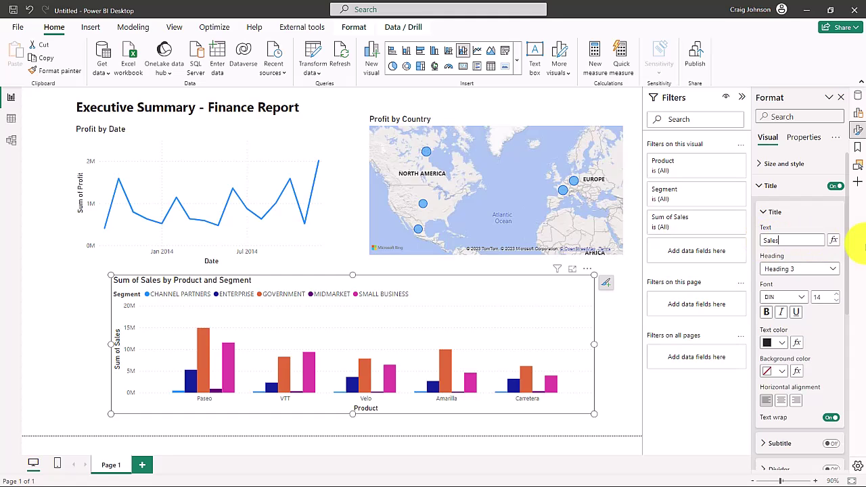
pyautogui.write(' by Product and Segment')
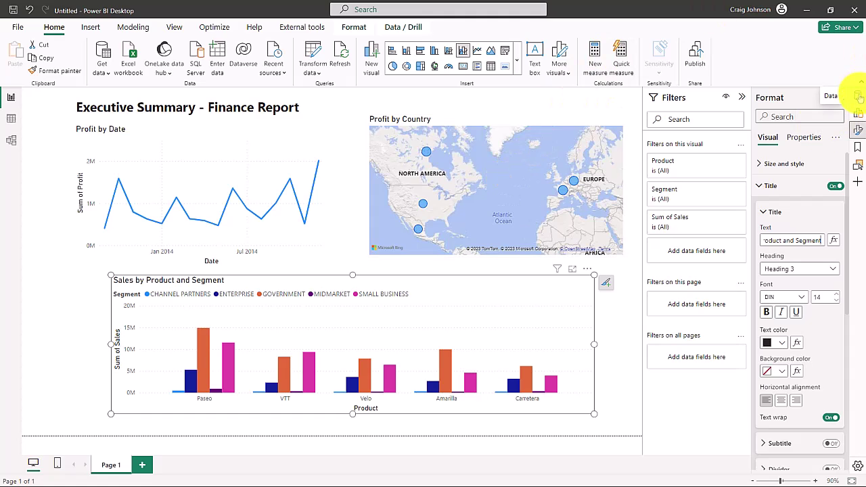
pyautogui.click(858, 98)
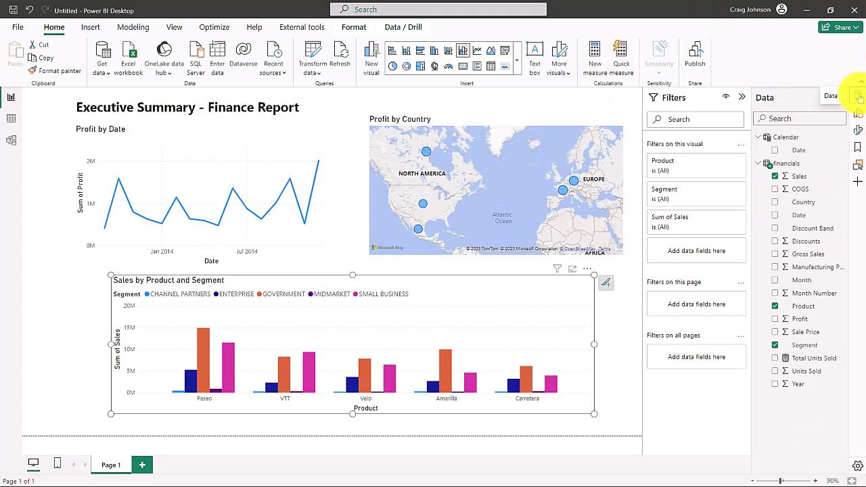